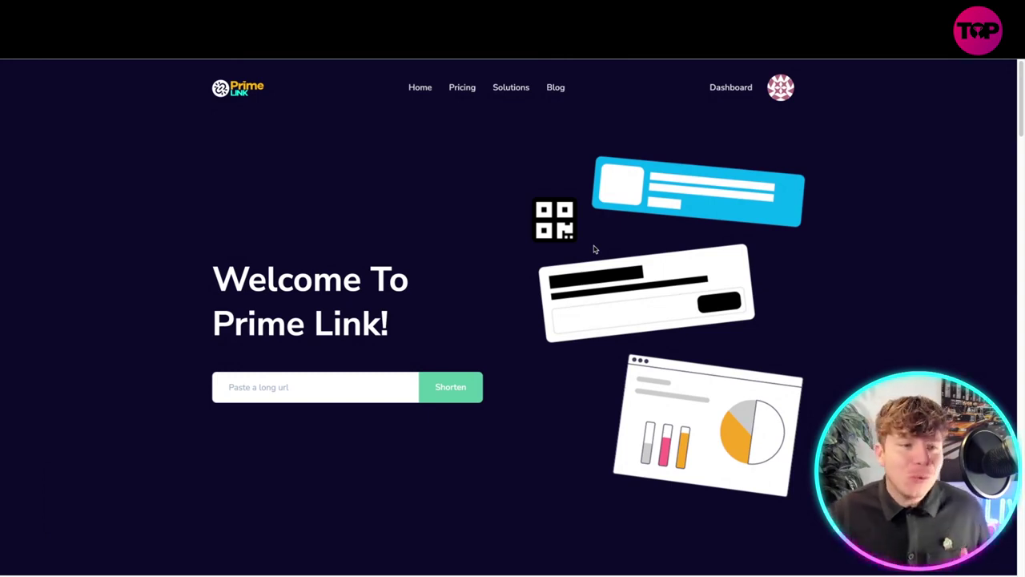
Step: Paste a copied prime-link test URL into the 'Paste a long url' field on the homepage
scroll(435, 261, down, 1)
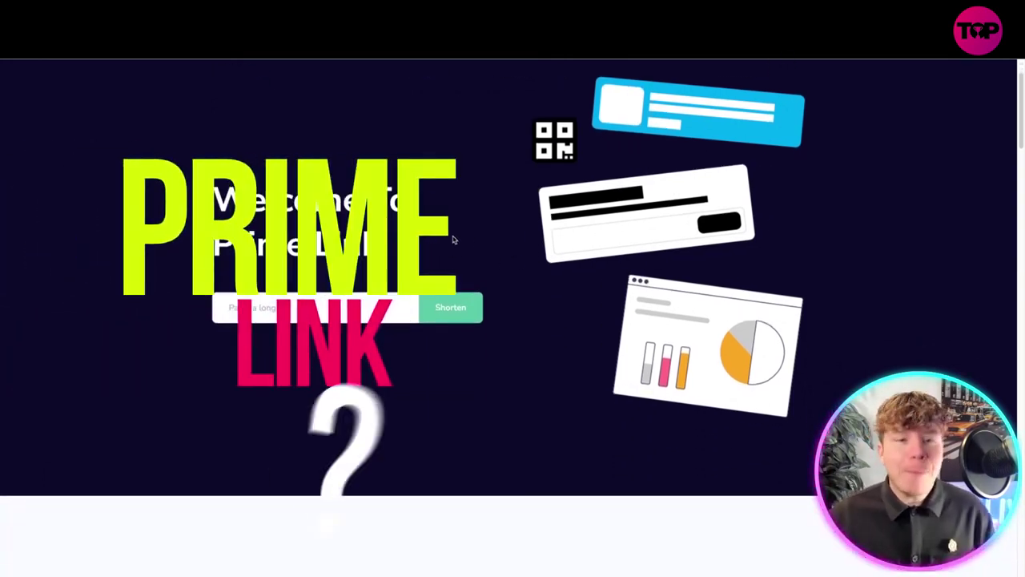
click(248, 314)
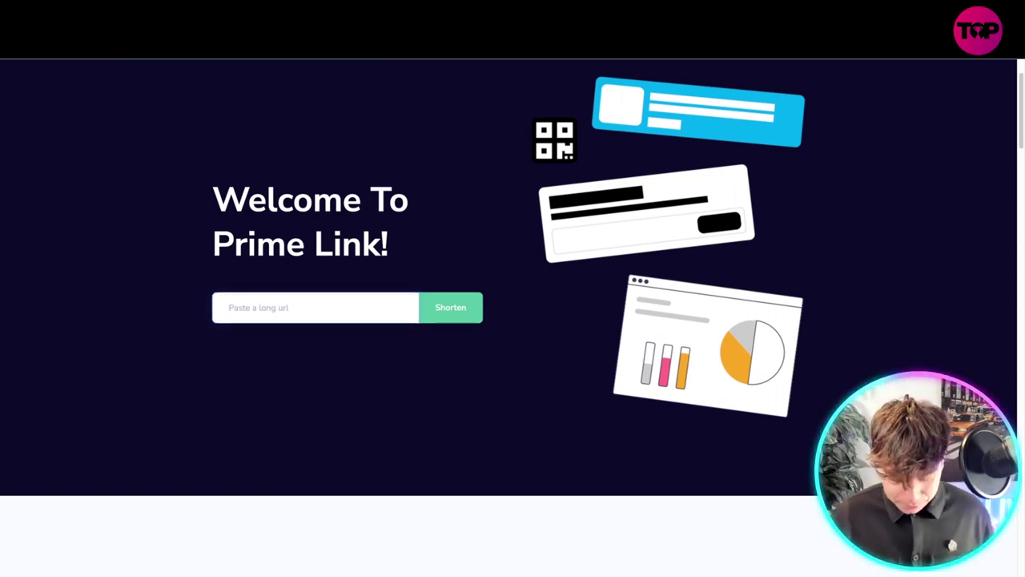
text(hi)
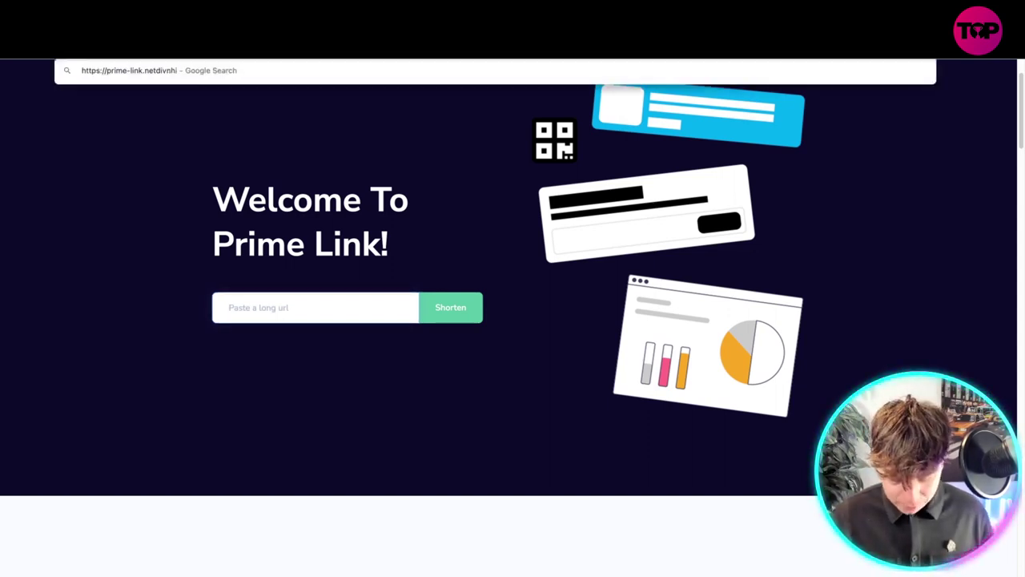
text(?/ffiopenb bdsvds)
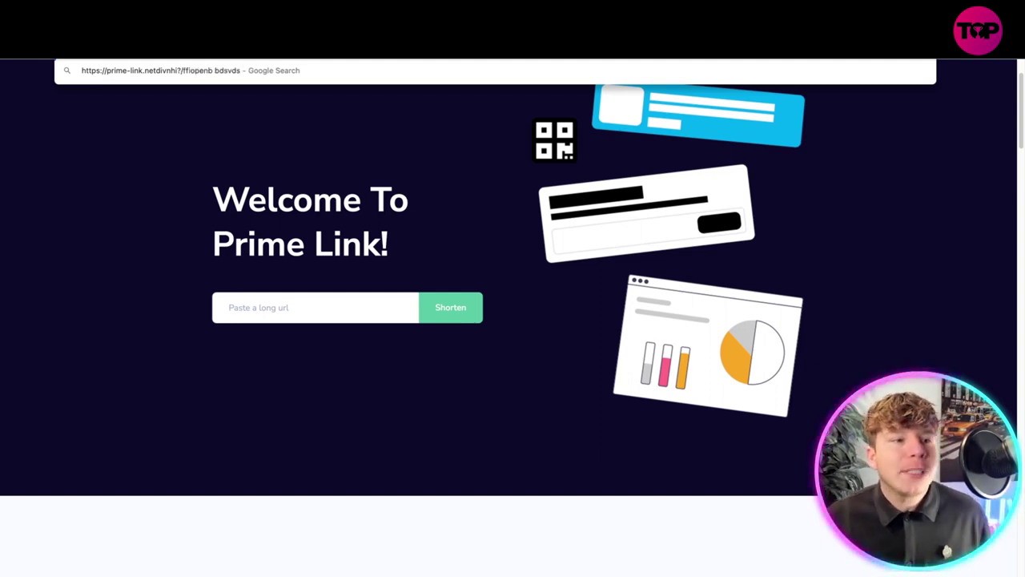
right_click(108, 64)
click(264, 308)
right_click(265, 310)
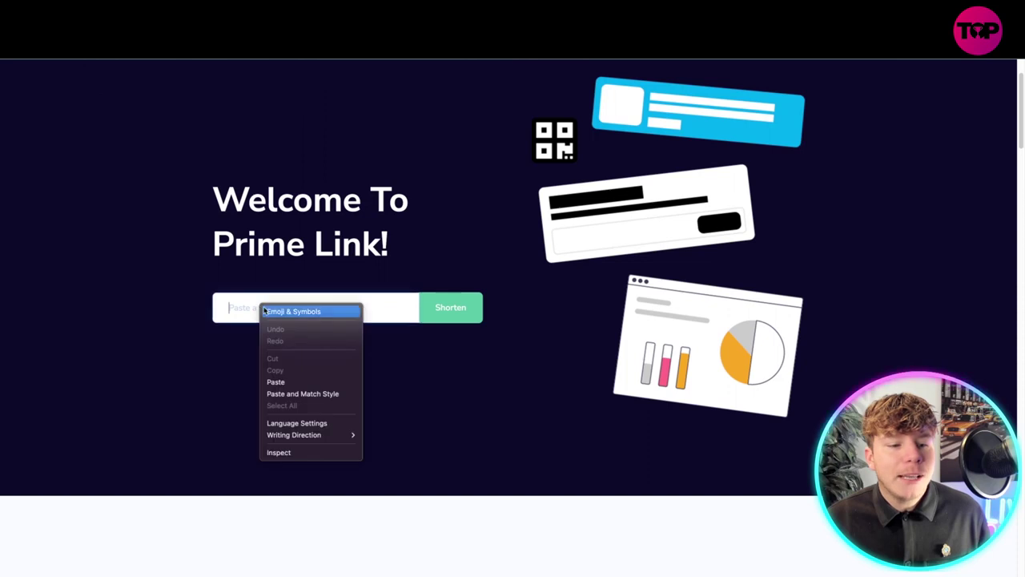
click(289, 383)
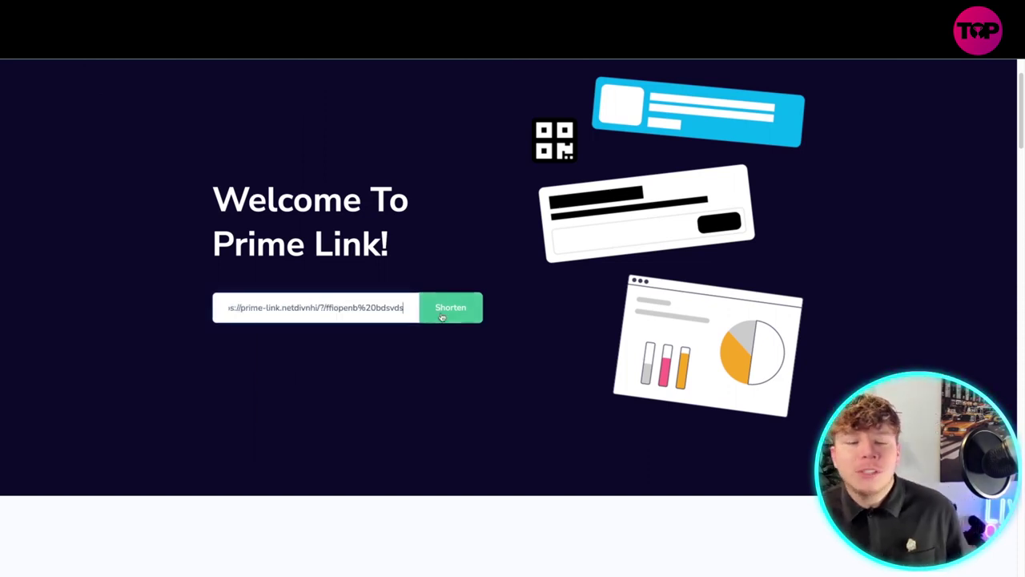
scroll(440, 315, down, 3)
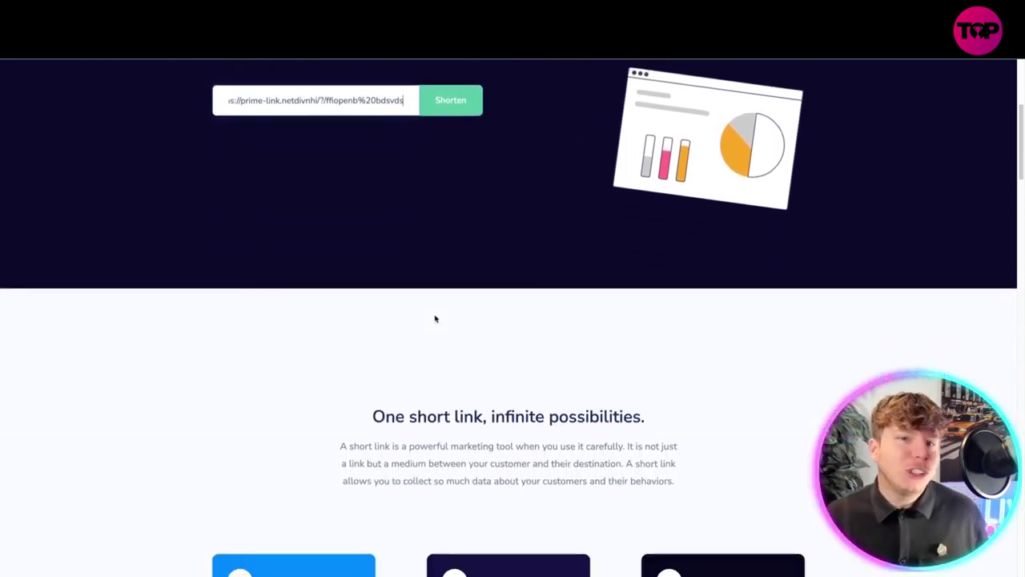
scroll(760, 348, down, 3)
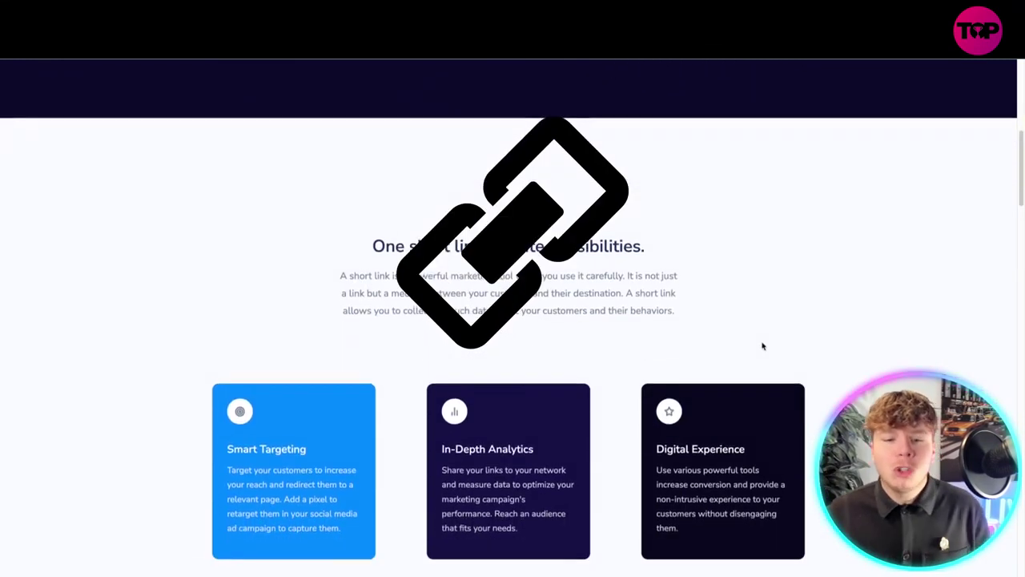
scroll(765, 346, down, 1)
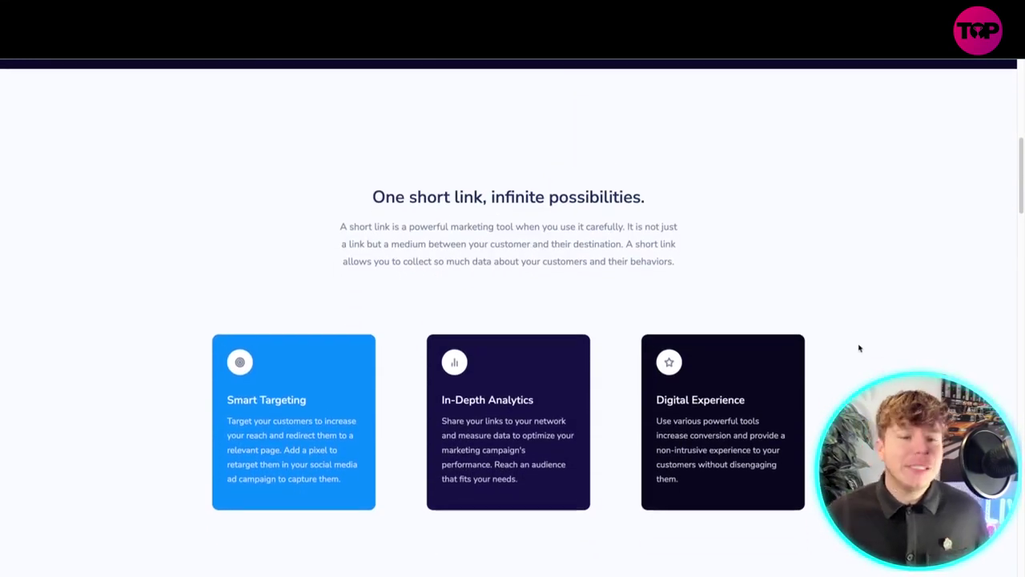
scroll(860, 347, down, 1)
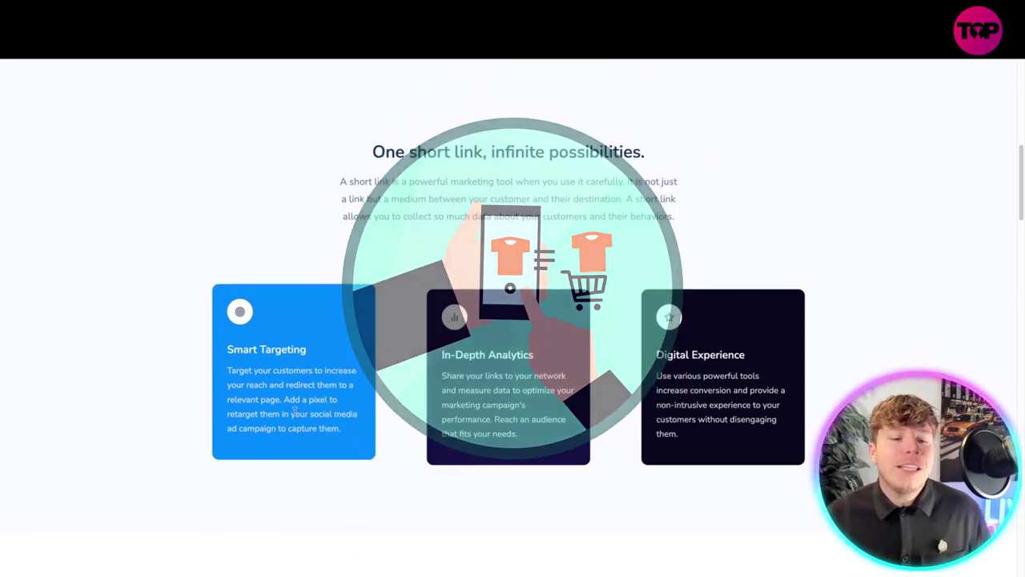
scroll(266, 425, down, 1)
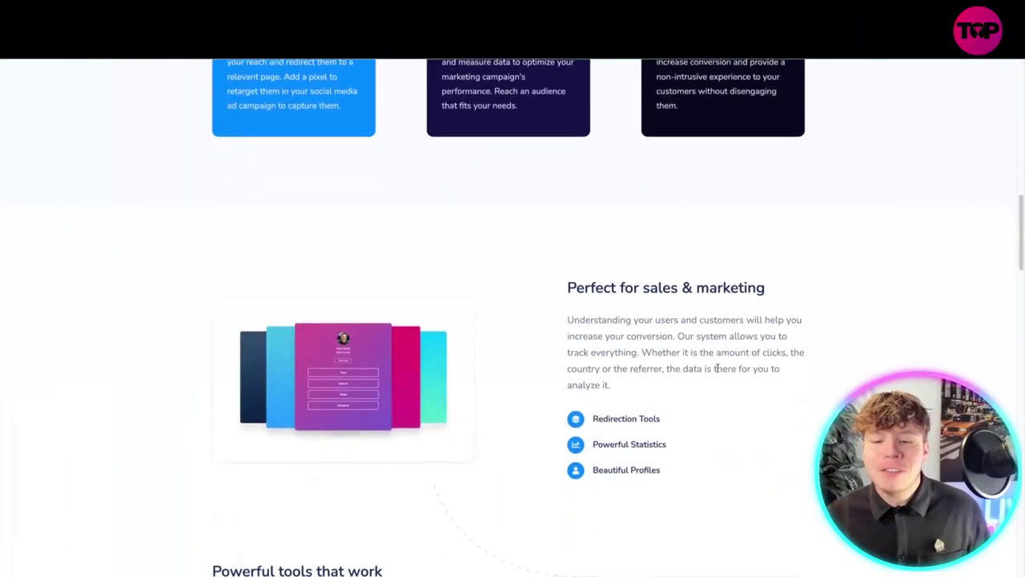
scroll(745, 368, down, 1)
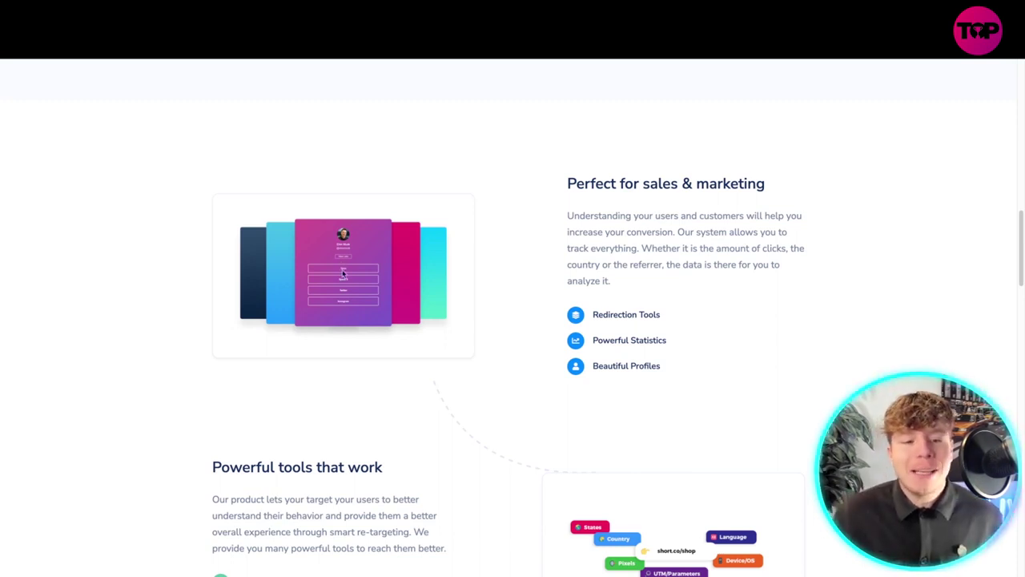
scroll(470, 430, down, 1)
scroll(469, 430, down, 2)
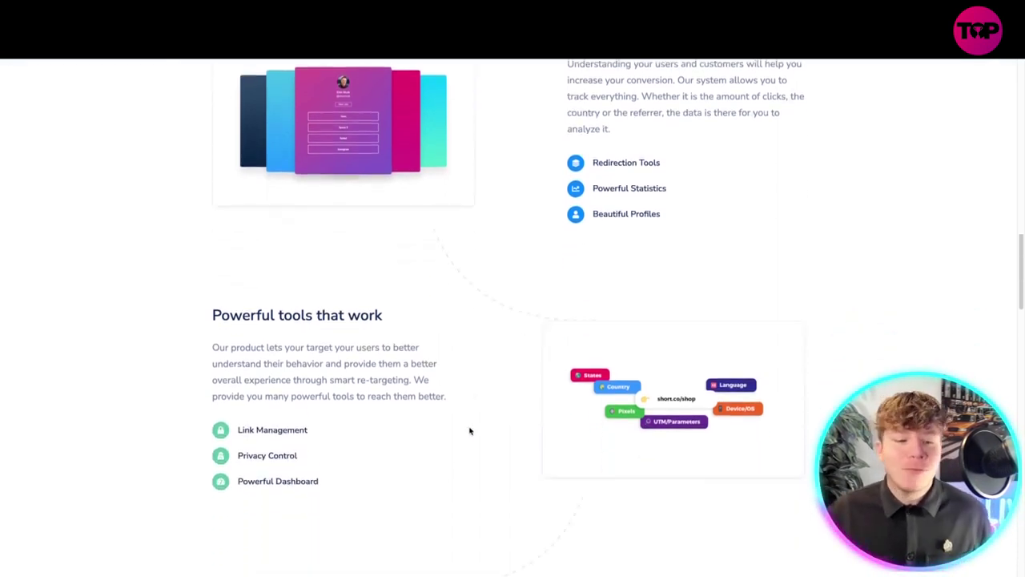
scroll(469, 431, down, 1)
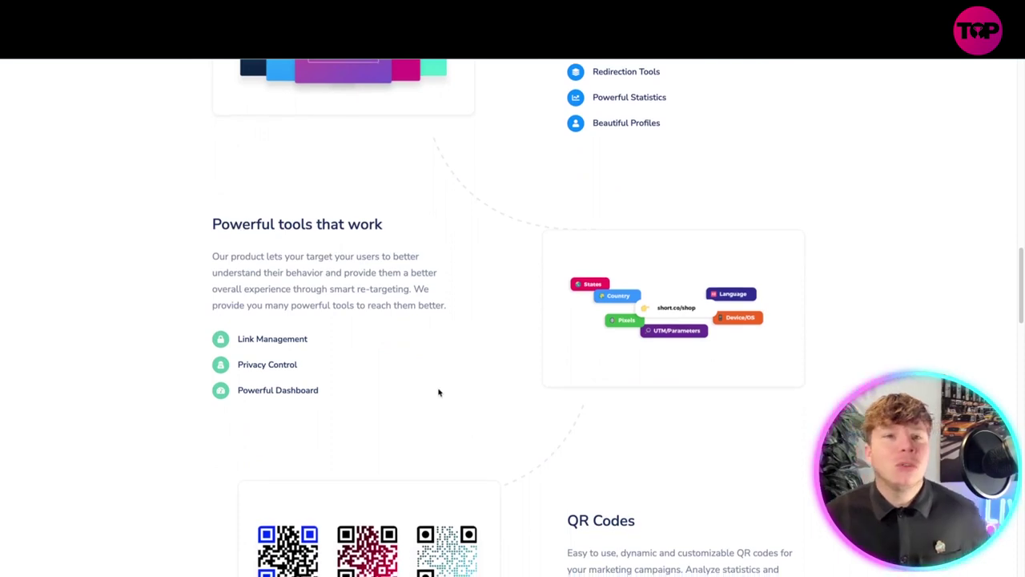
scroll(440, 391, down, 1)
scroll(389, 378, down, 1)
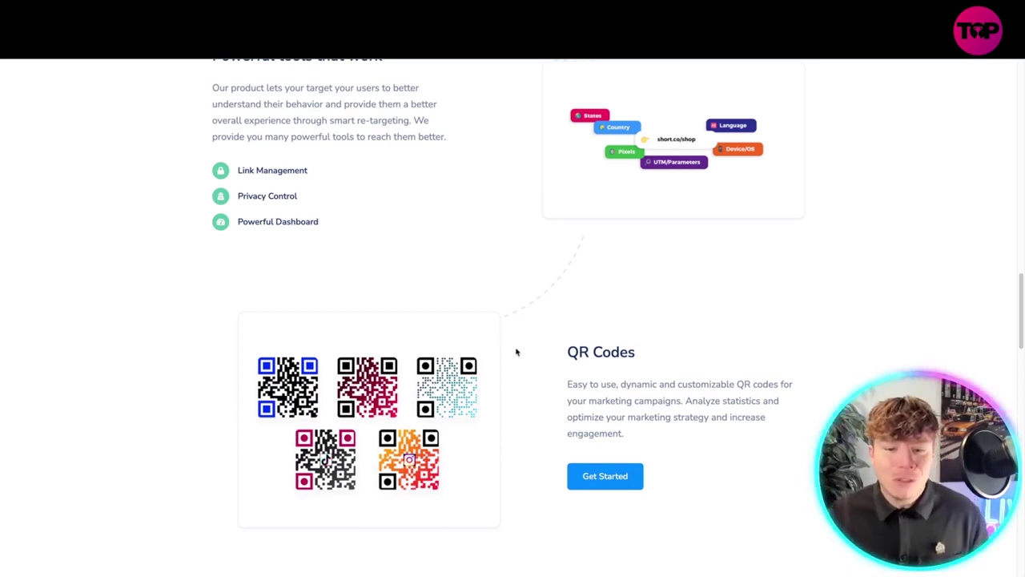
scroll(675, 373, down, 2)
scroll(678, 379, up, 1)
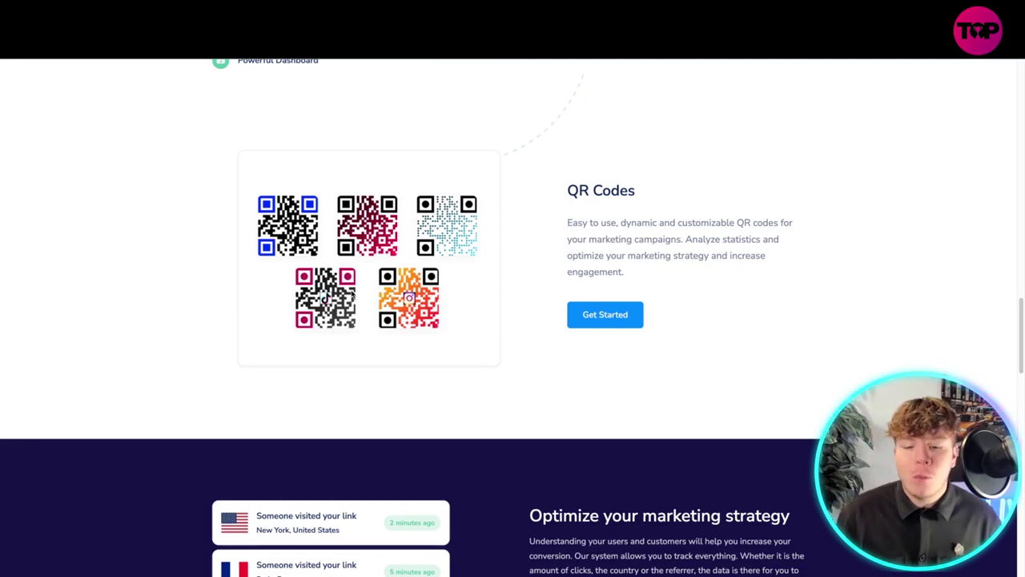
scroll(342, 355, down, 3)
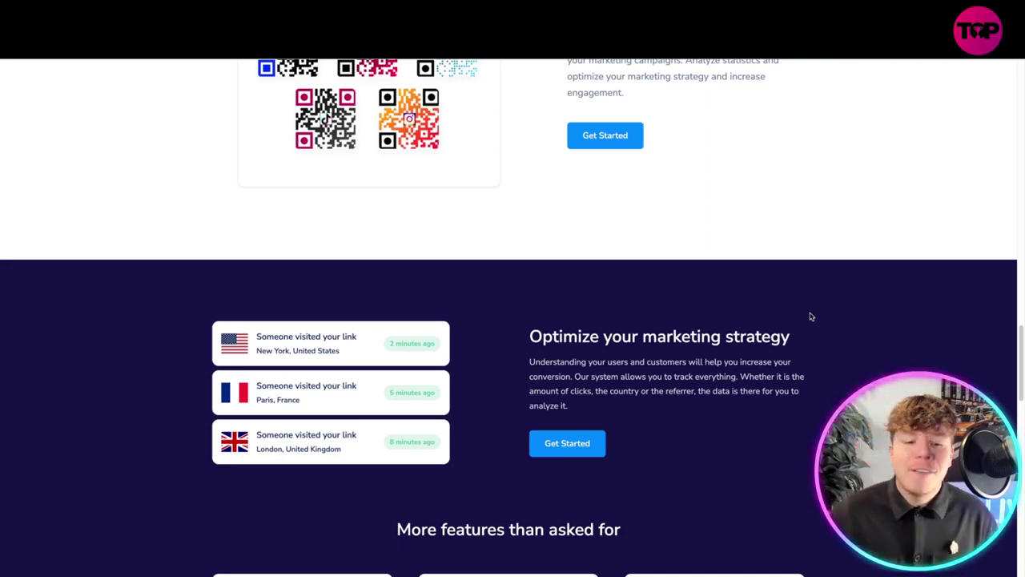
scroll(560, 444, down, 2)
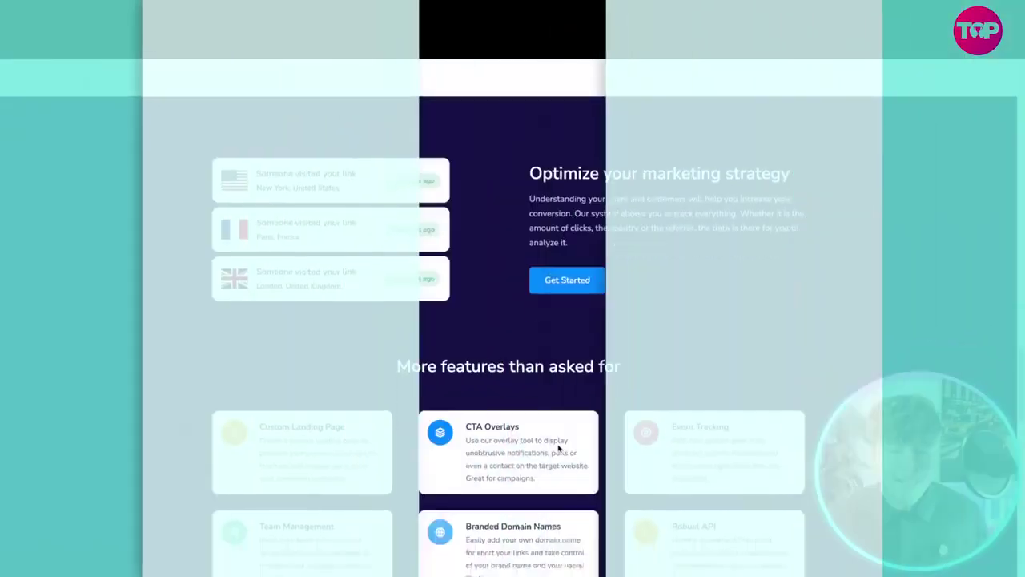
scroll(559, 449, down, 2)
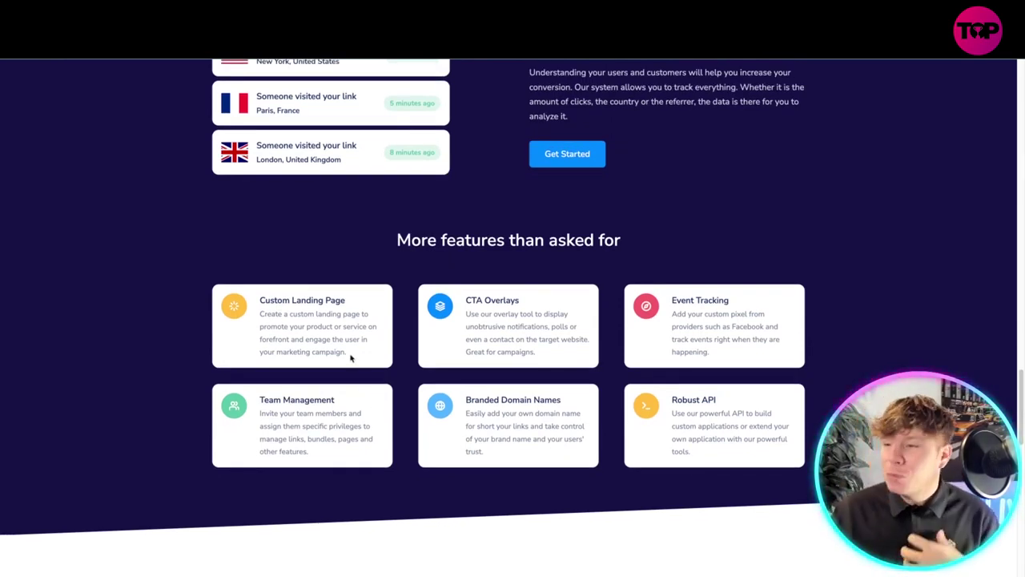
scroll(366, 308, down, 1)
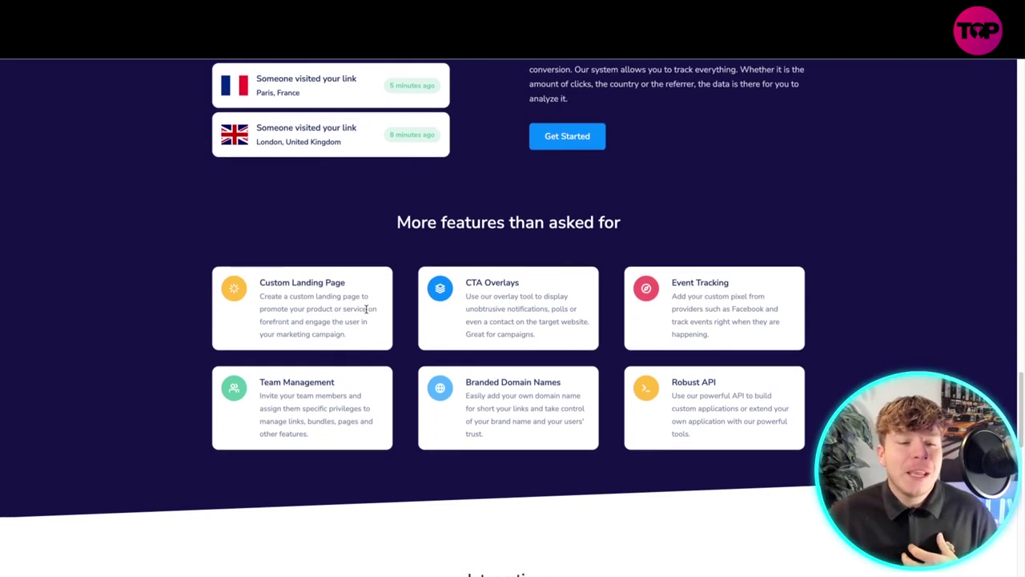
scroll(366, 309, down, 1)
scroll(369, 312, down, 1)
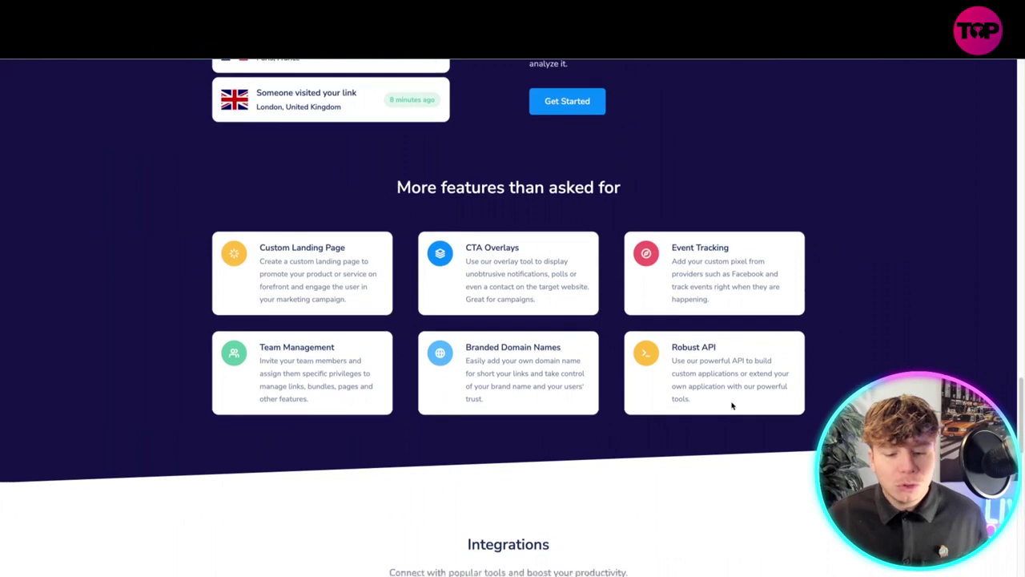
scroll(732, 406, down, 3)
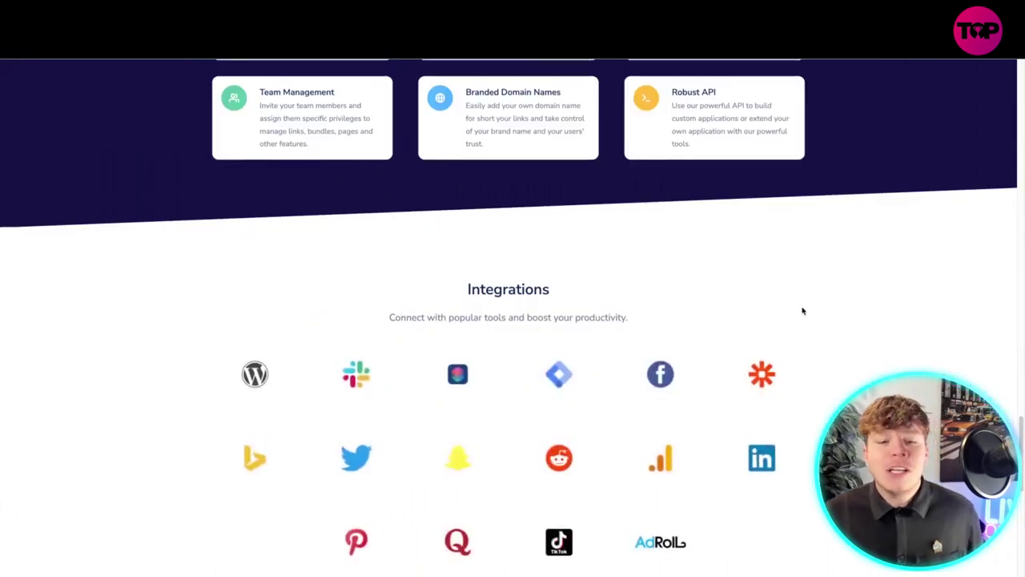
scroll(904, 348, down, 1)
scroll(900, 353, down, 1)
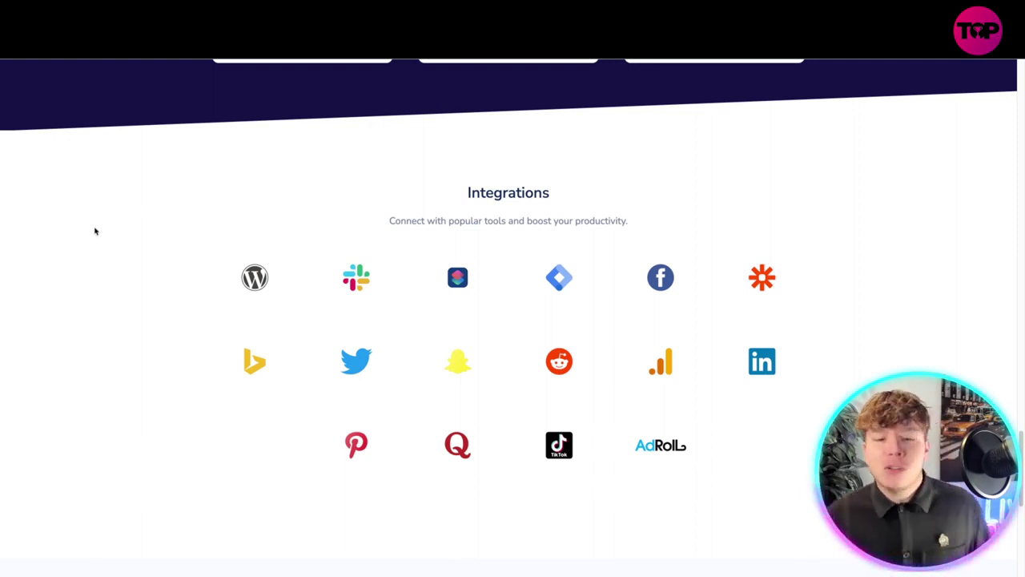
scroll(95, 232, down, 3)
scroll(88, 225, down, 2)
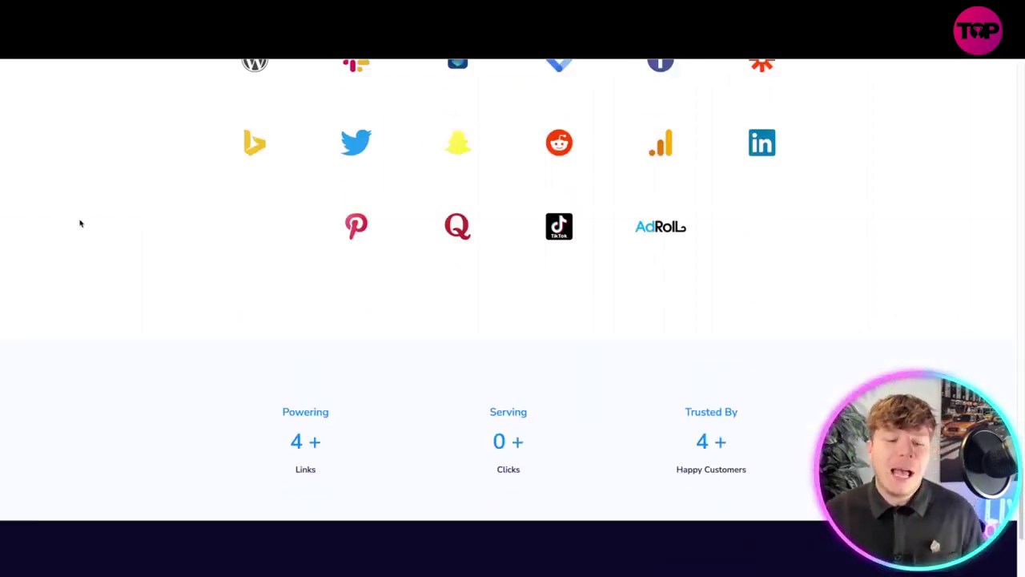
scroll(80, 224, down, 3)
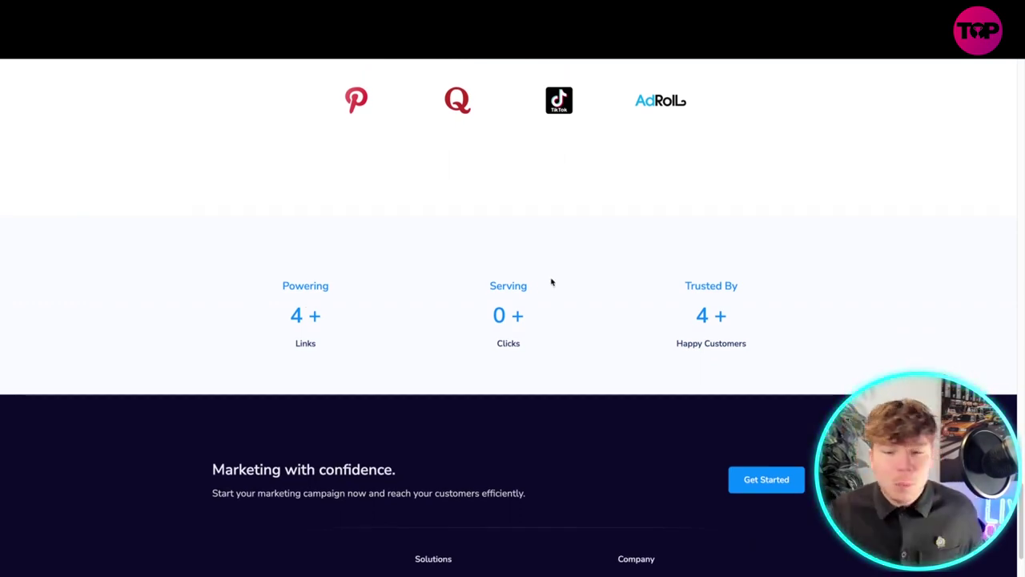
double_click(709, 318)
click(771, 322)
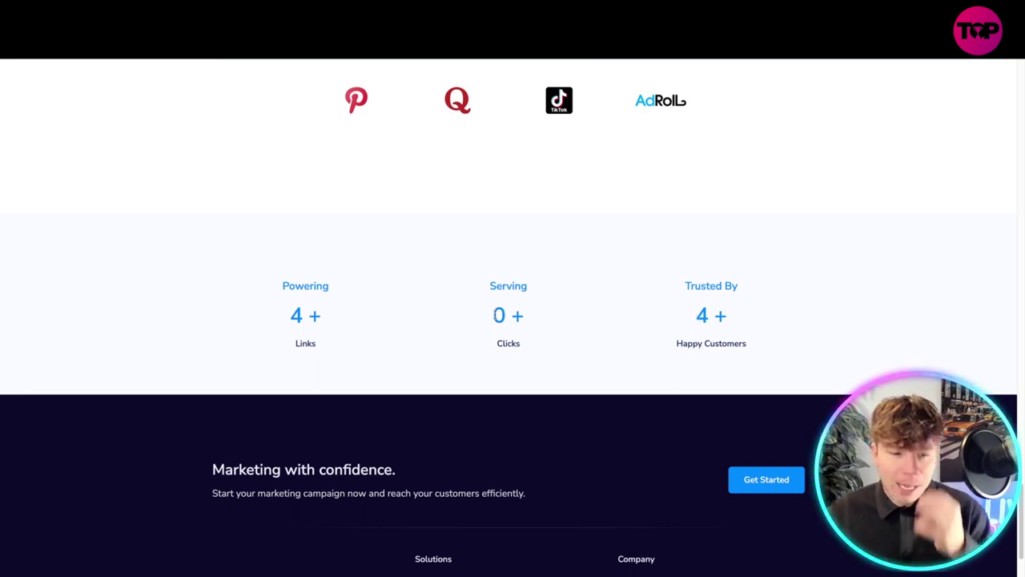
scroll(483, 334, down, 2)
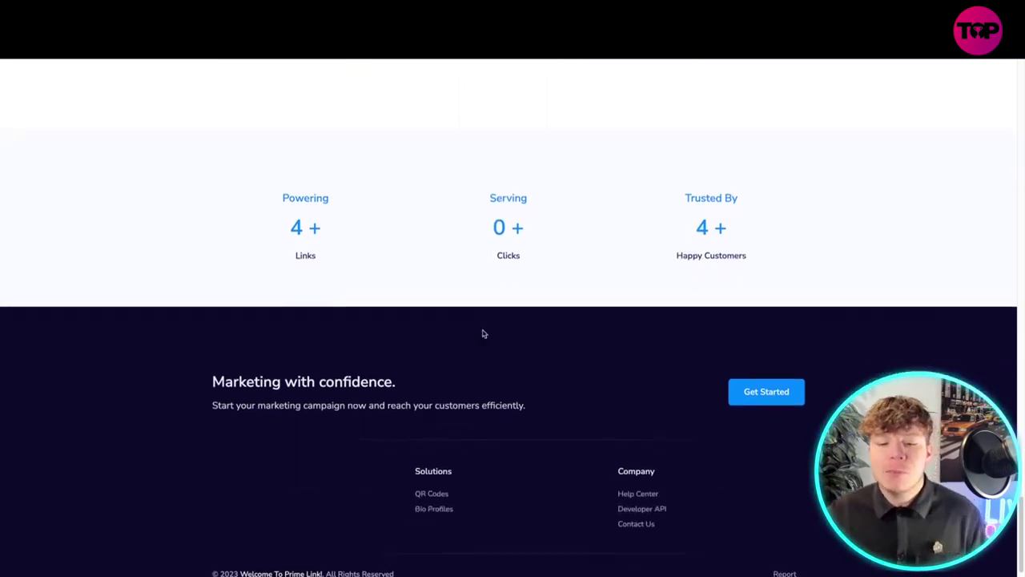
key(Home)
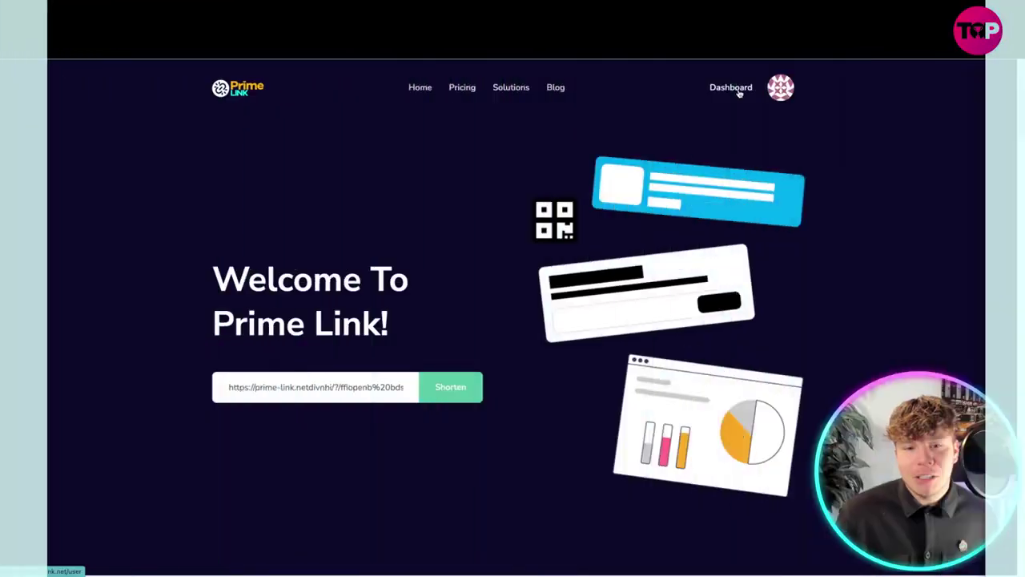
click(739, 94)
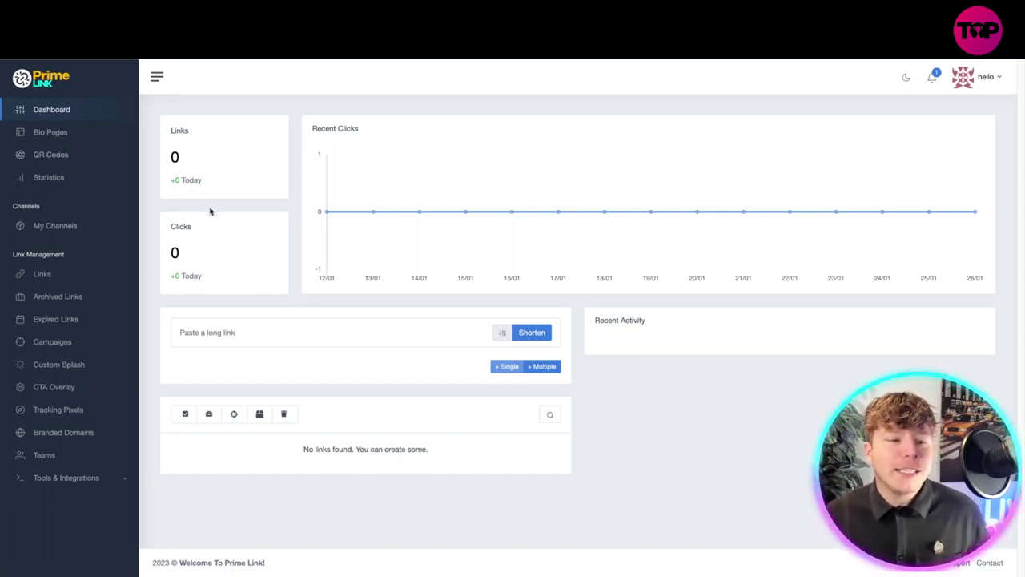
click(256, 332)
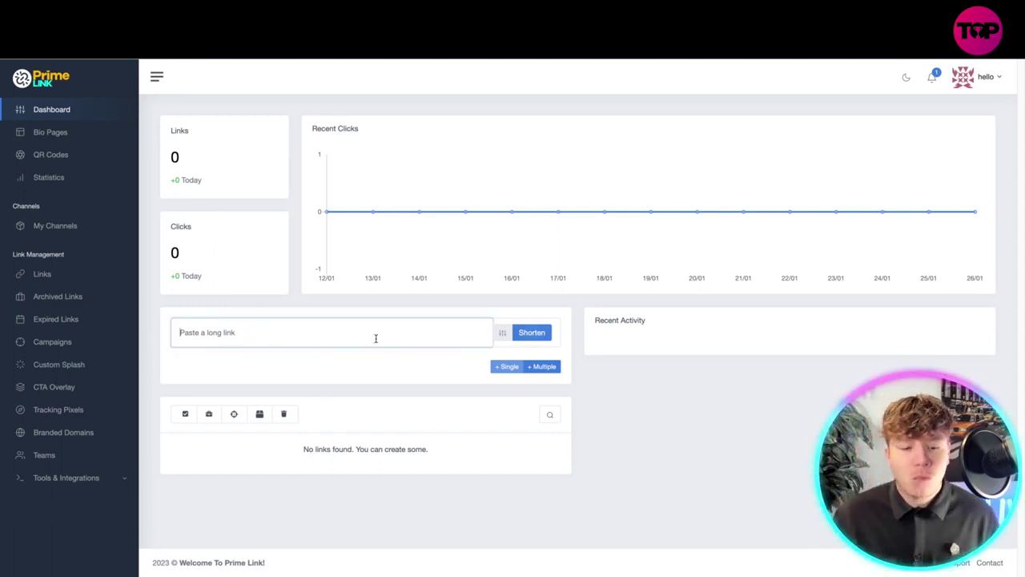
click(346, 126)
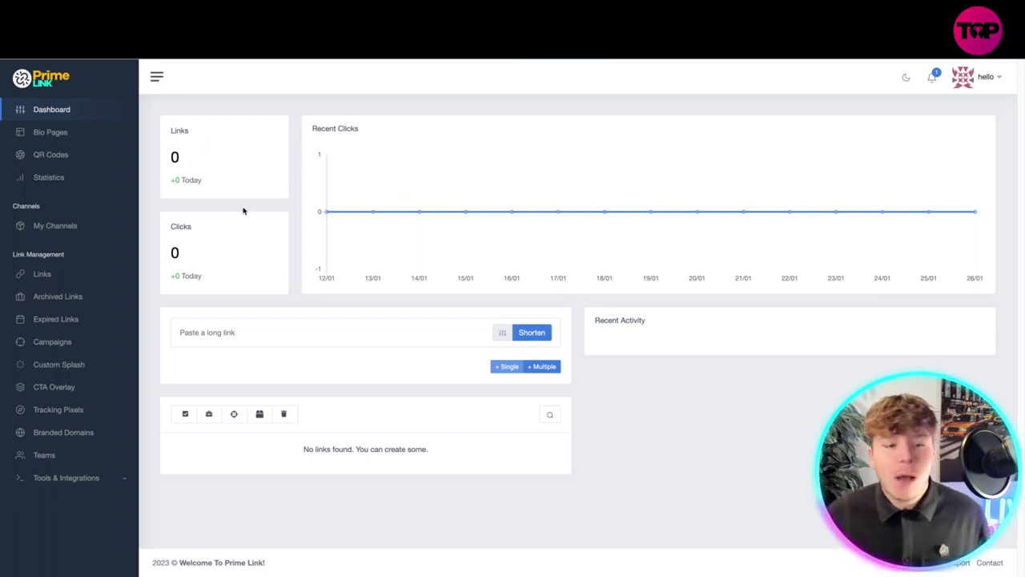
Step: Shorten the pasted long link into a prime-link.net short URL and close the Short Link Info dialog
right_click(237, 335)
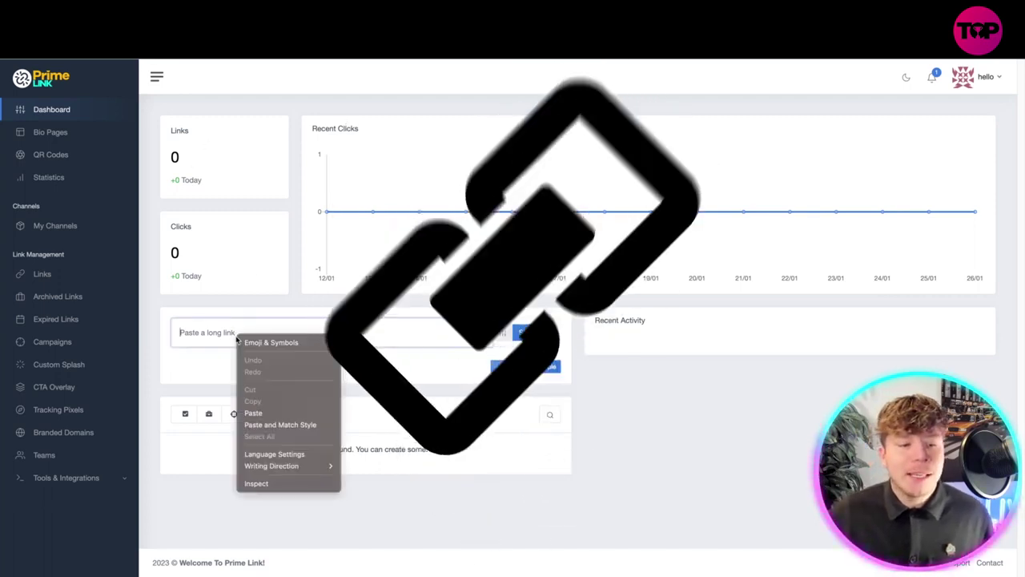
click(256, 412)
click(530, 333)
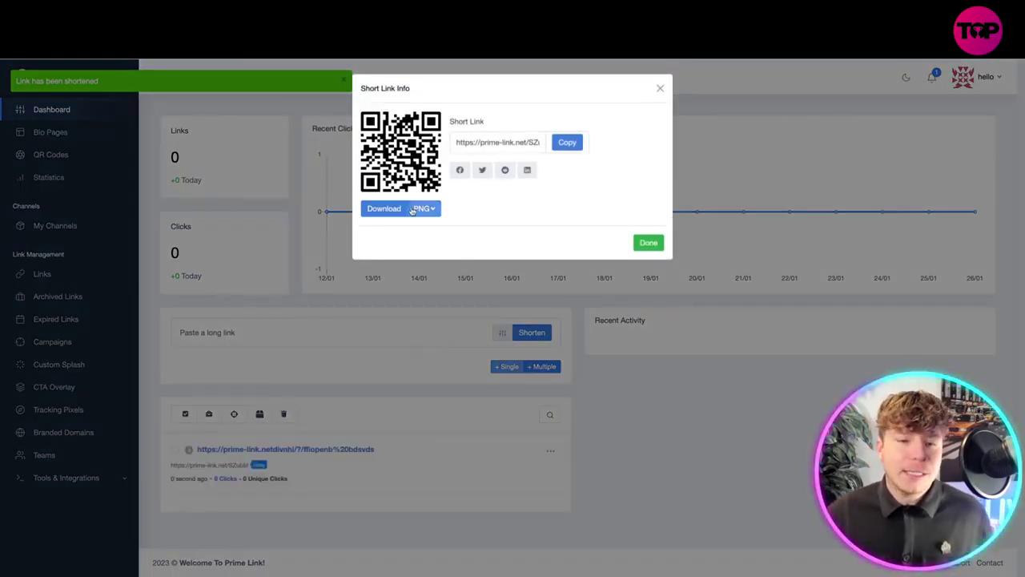
drag(490, 142, 550, 142)
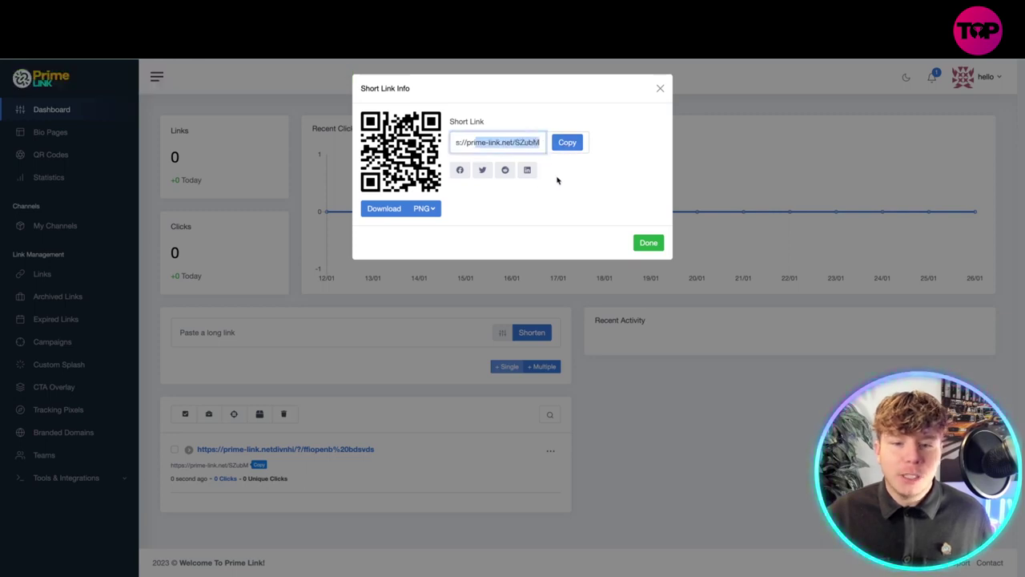
click(561, 178)
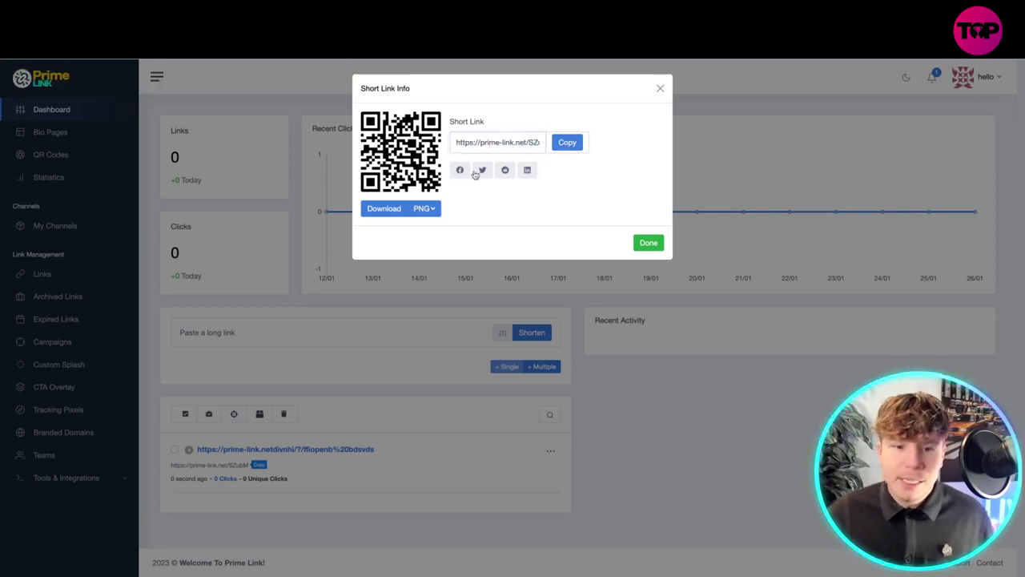
click(659, 91)
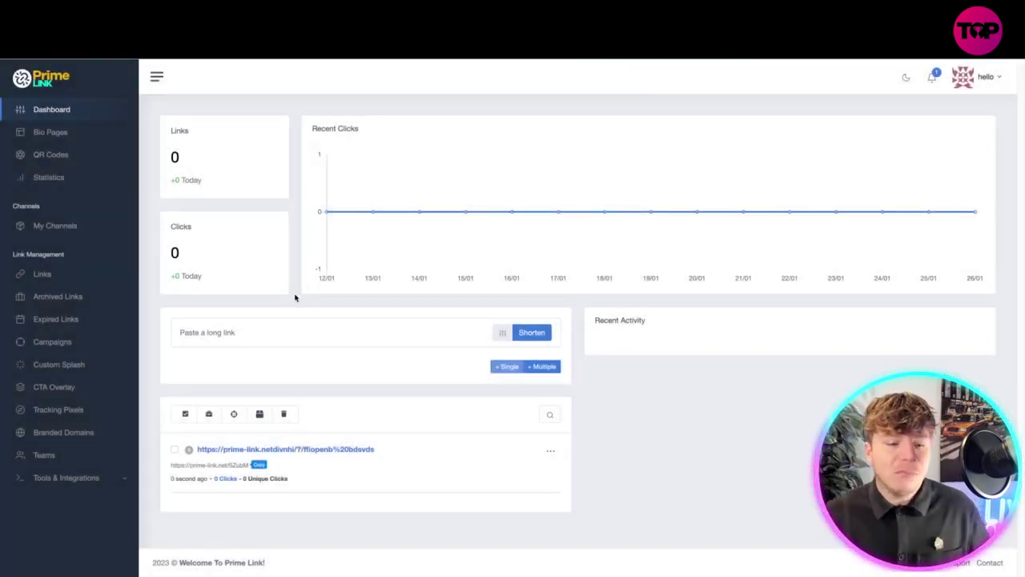
click(67, 140)
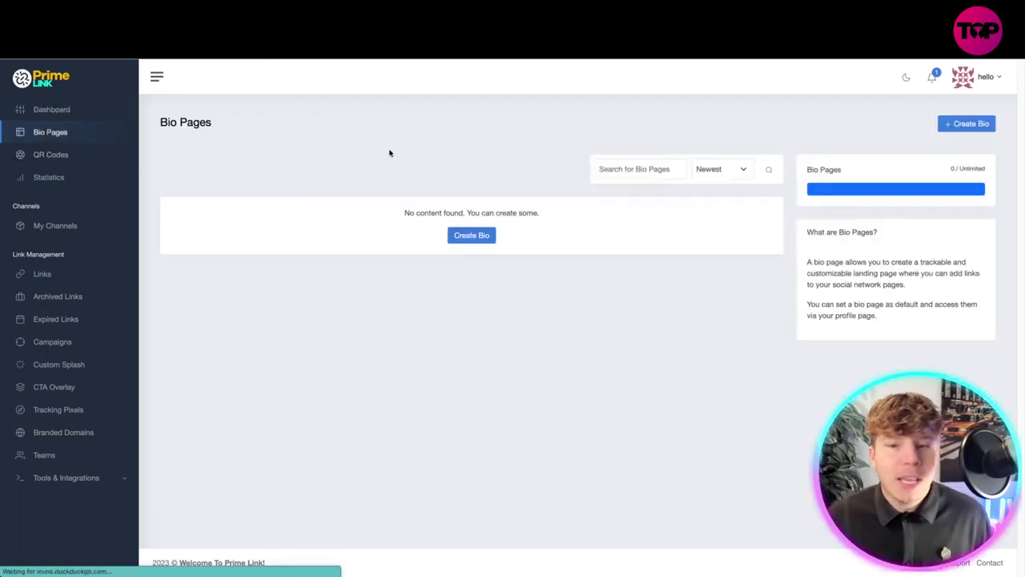
Step: Create a bio page named 'for snapchat' with the alias 'geporge page'
click(944, 125)
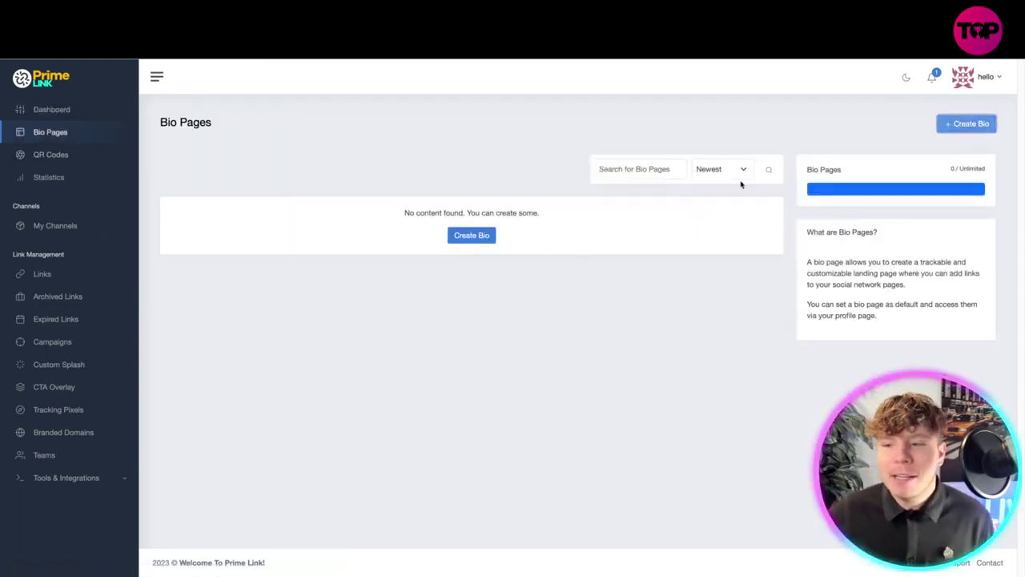
click(444, 250)
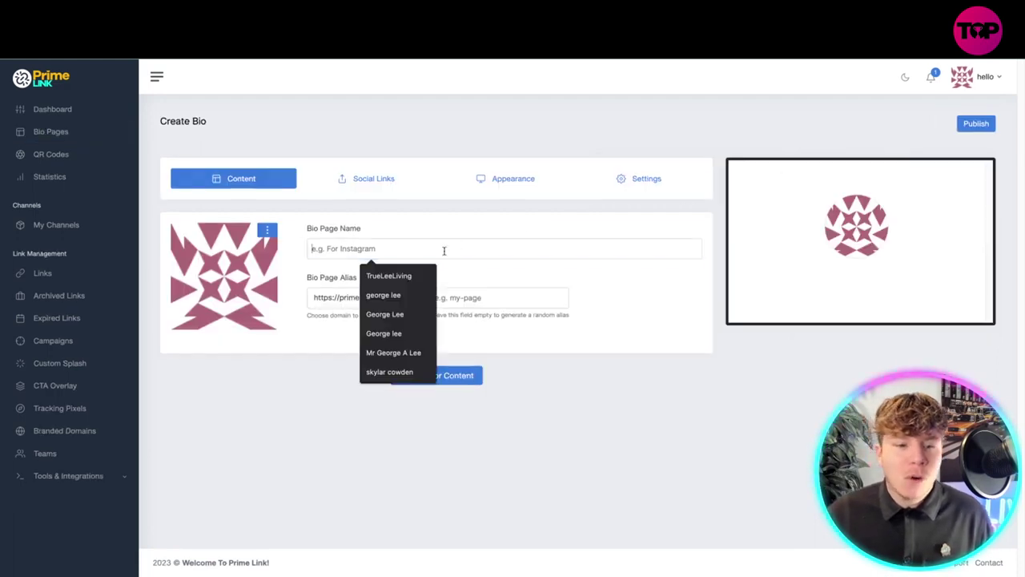
text(for snapchat)
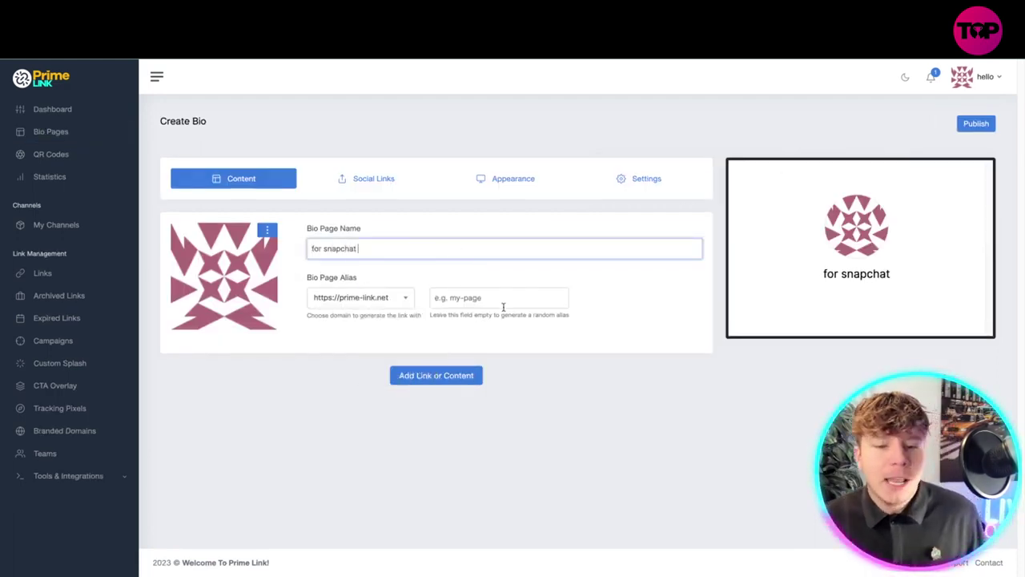
click(502, 303)
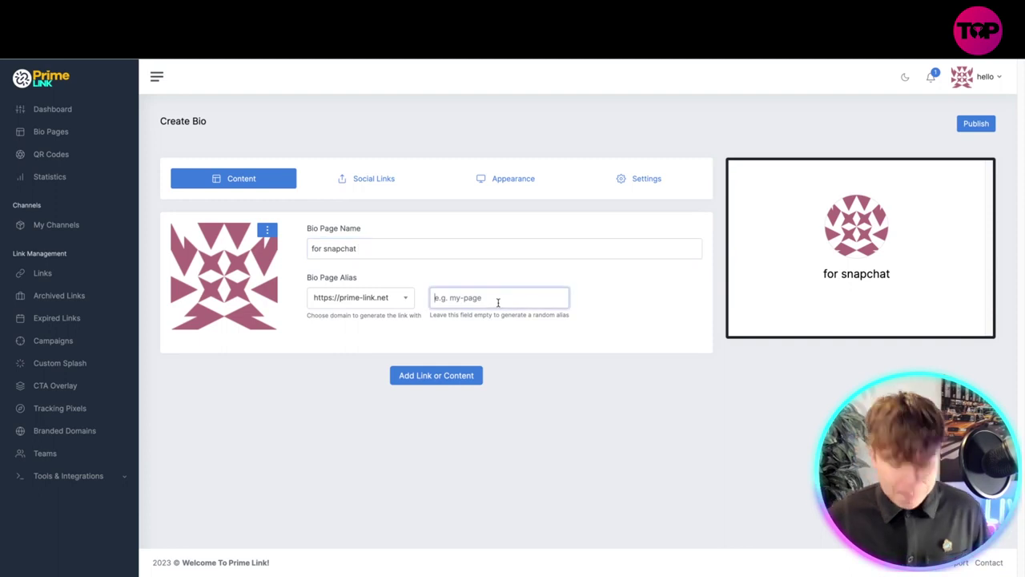
text(geporge page)
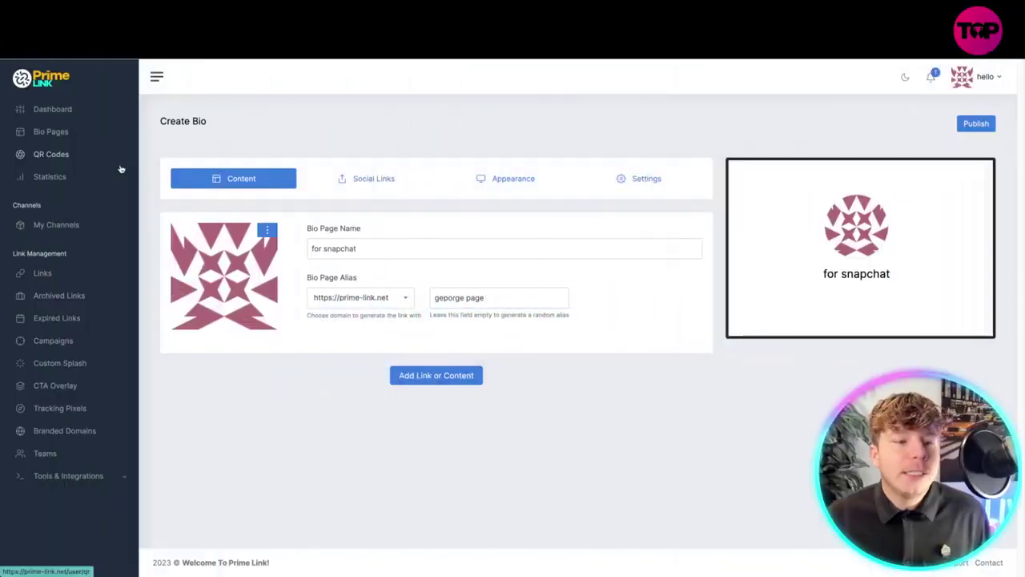
click(106, 155)
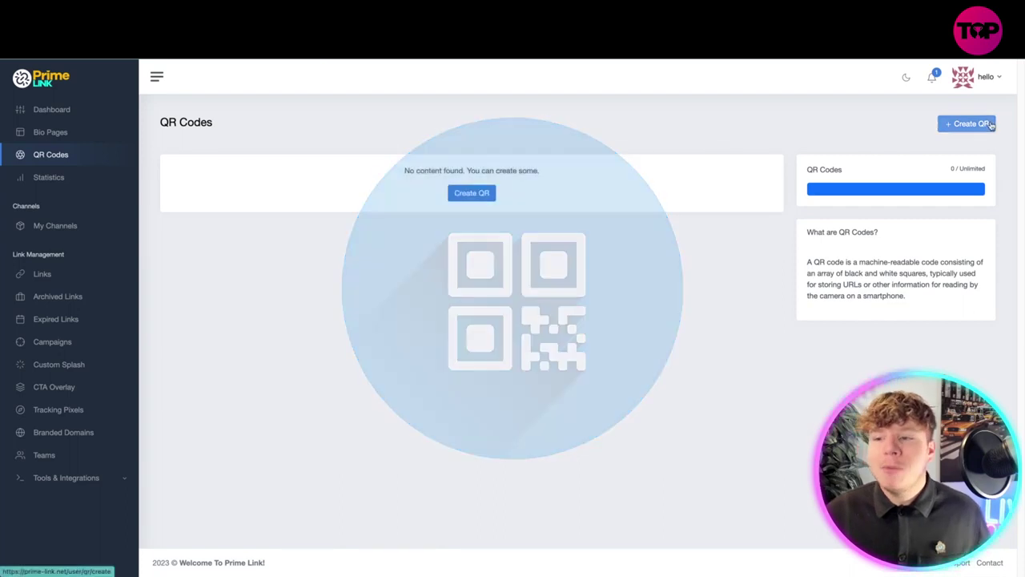
Step: Start a text QR code named 'for twitter' containing 'welcome to my twitter'
click(982, 123)
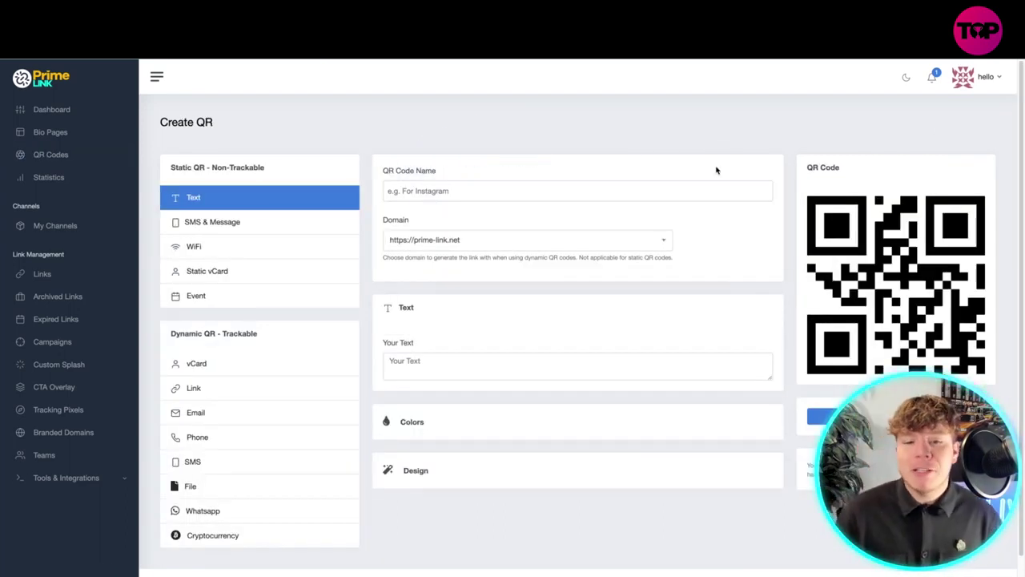
click(583, 191)
text(t)
key(BackSpace)
key(BackSpace)
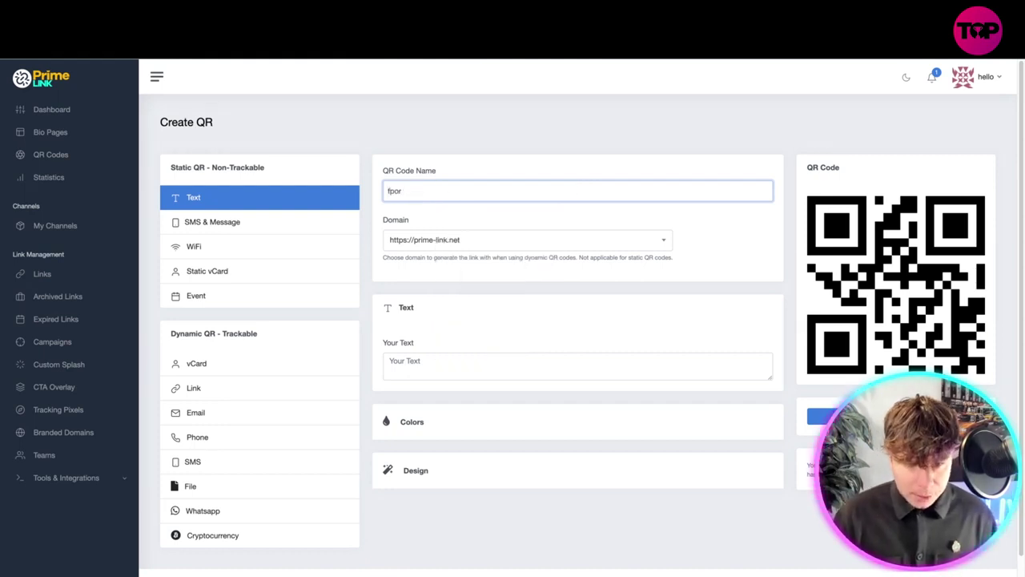
text(or twitter)
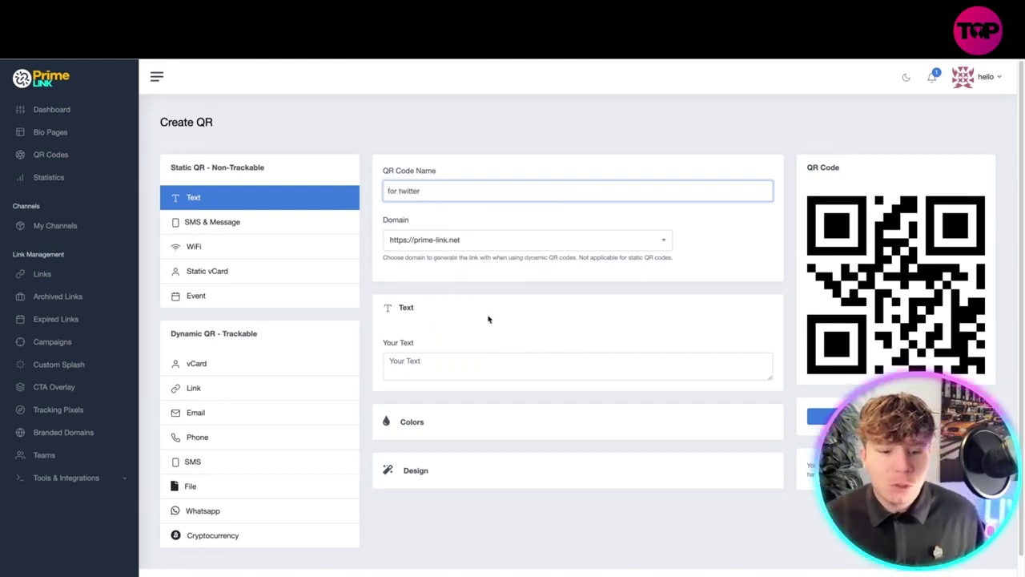
click(445, 359)
text(wel)
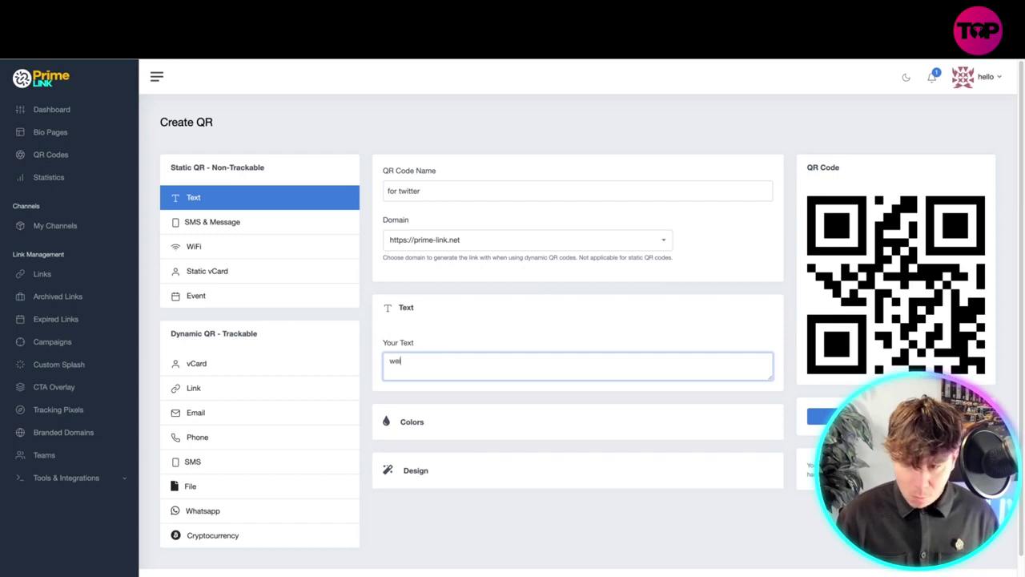
text( twitter)
Step: Give the QR code a red background and blue foreground, then generate it
click(419, 422)
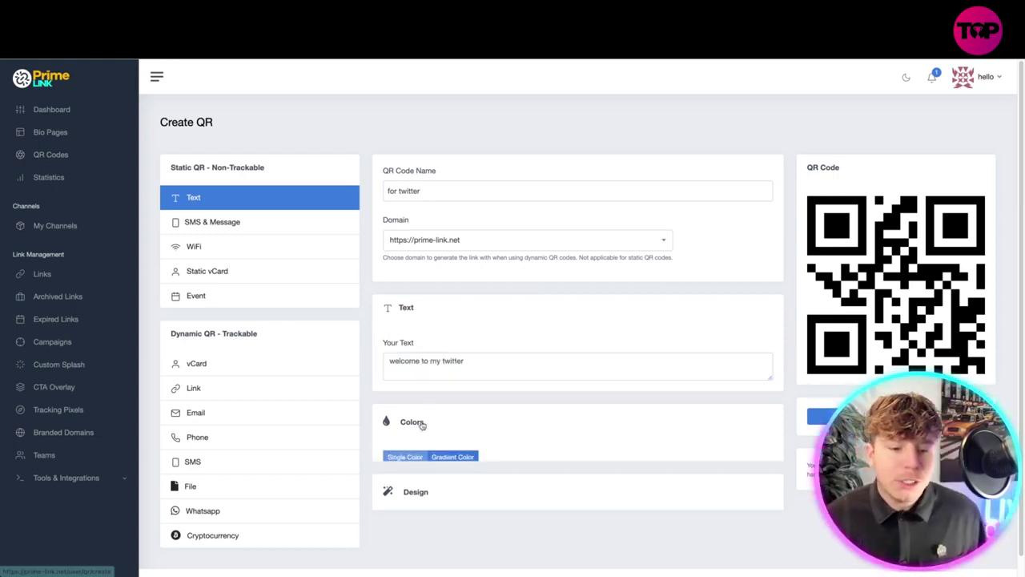
click(398, 496)
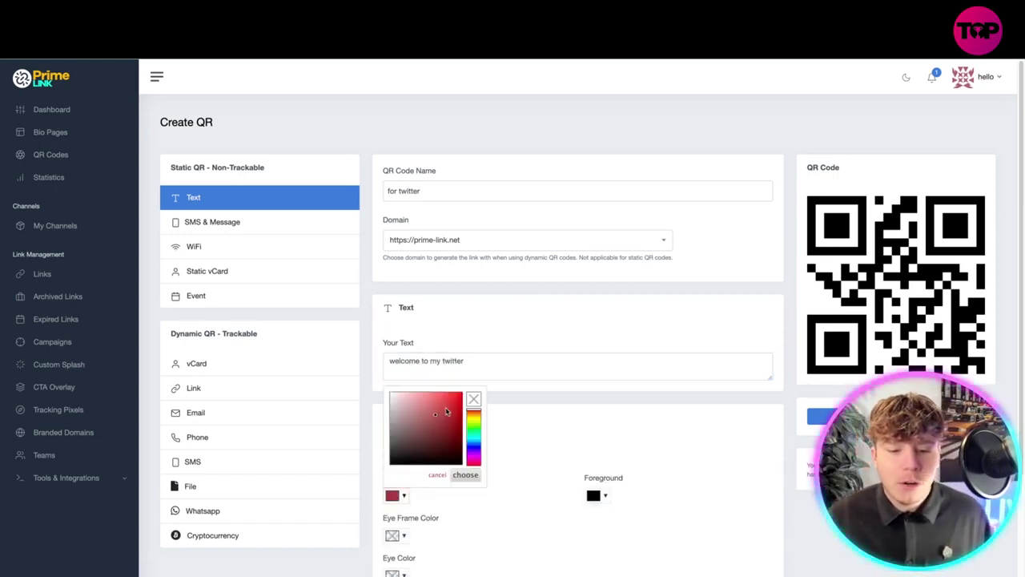
click(445, 409)
click(488, 506)
scroll(488, 506, down, 2)
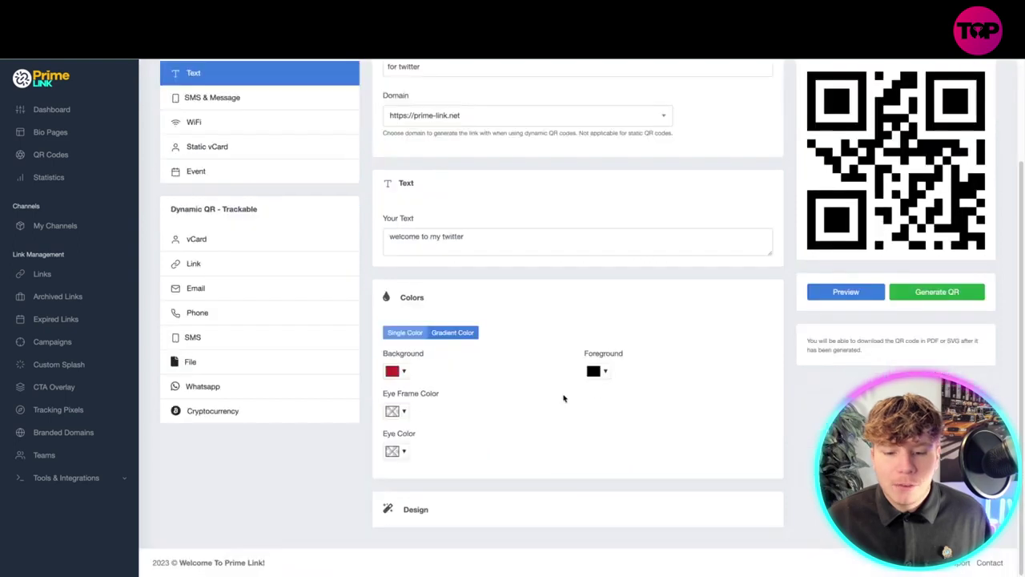
click(597, 371)
click(676, 433)
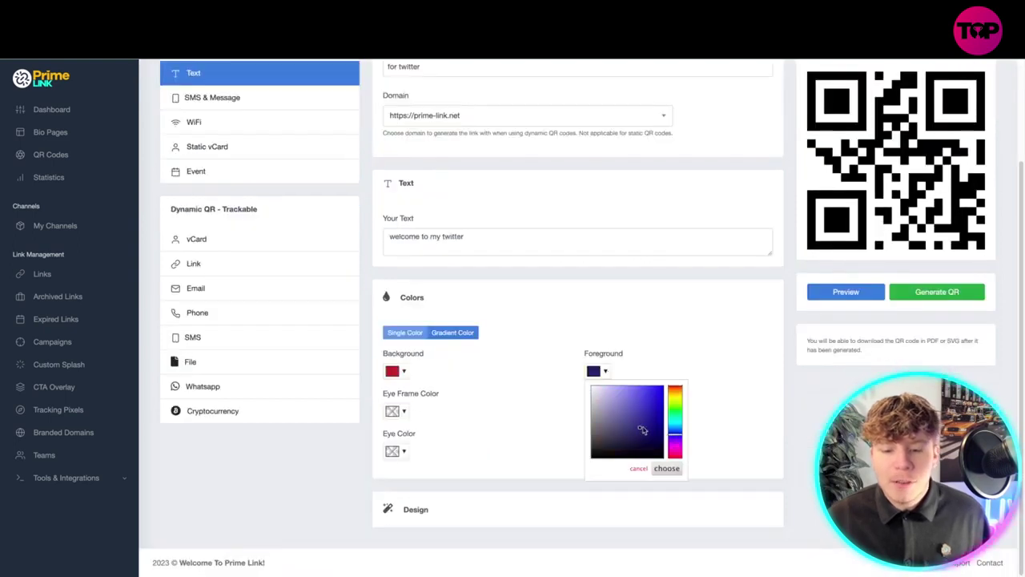
click(665, 468)
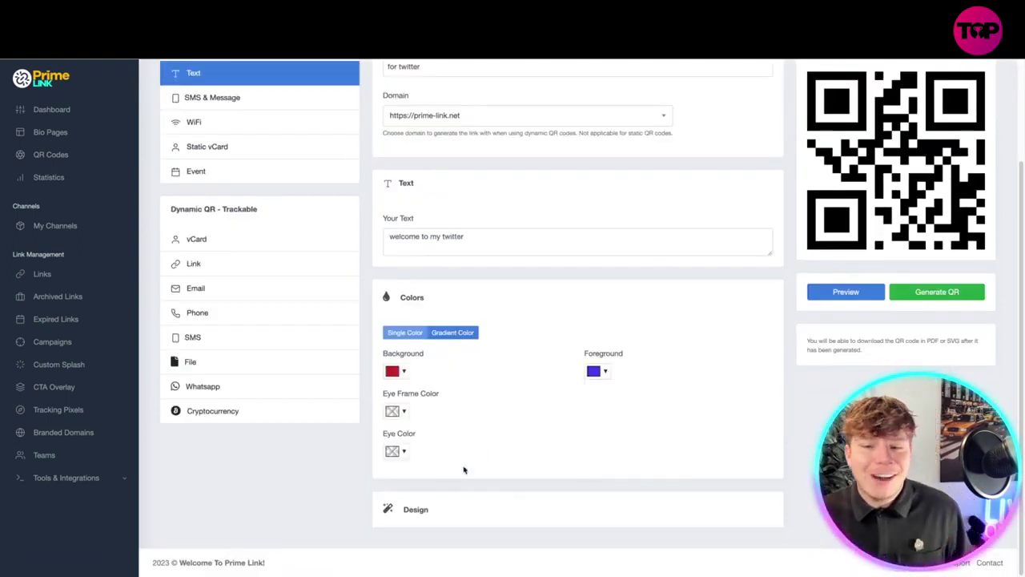
scroll(891, 331, up, 3)
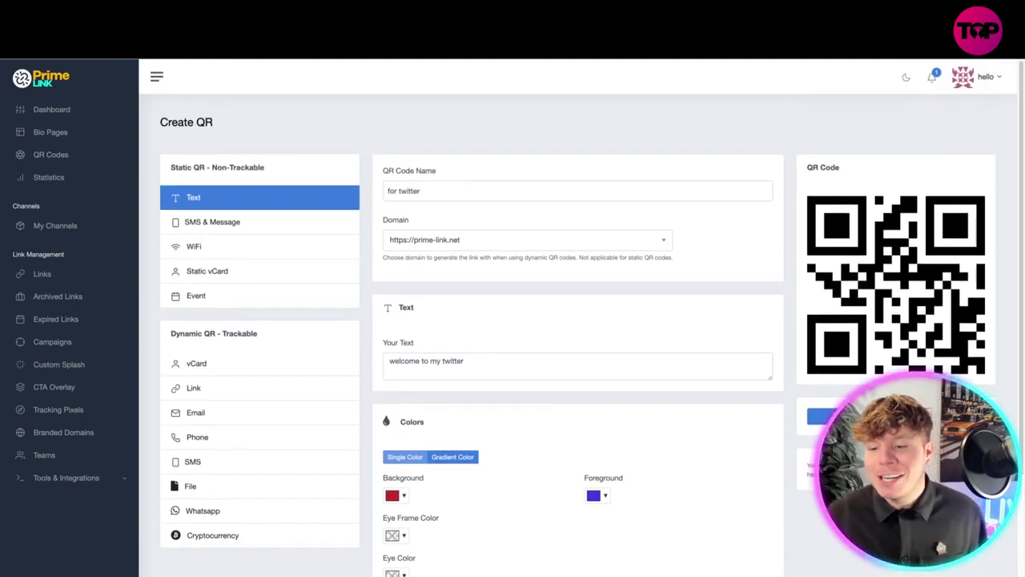
click(821, 416)
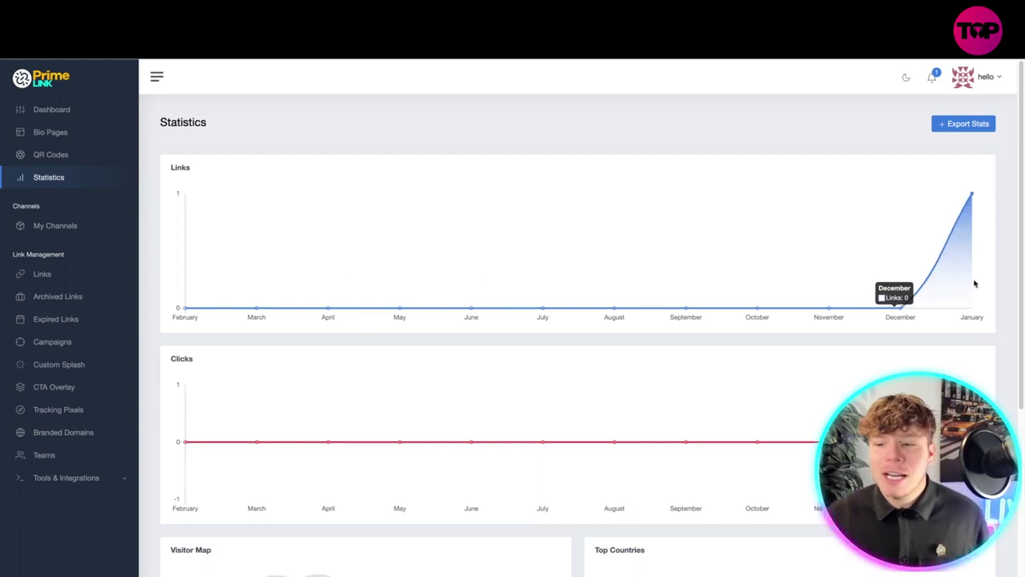
Step: Scroll through the Statistics page, then go to My Channels
scroll(561, 385, down, 3)
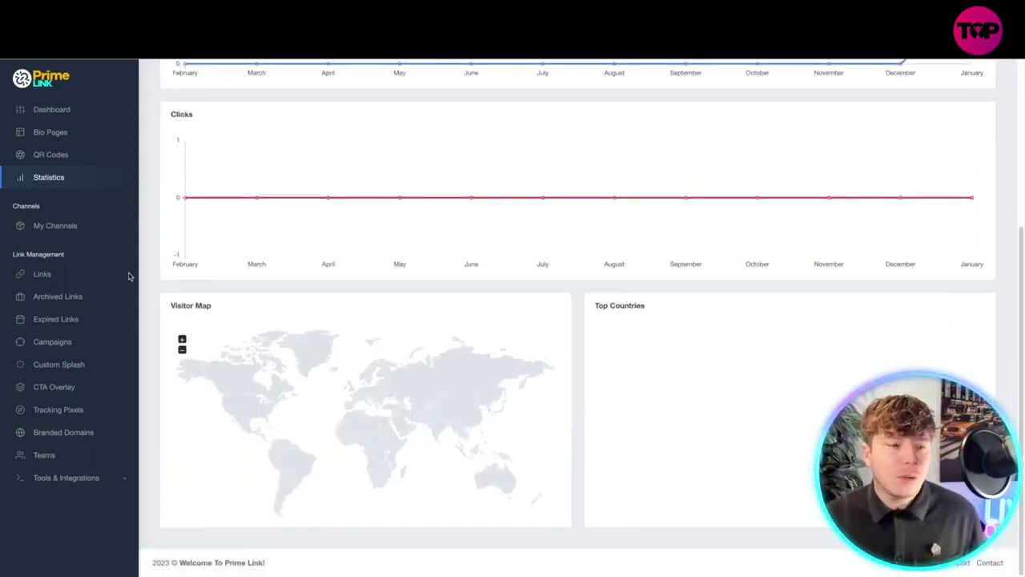
click(42, 228)
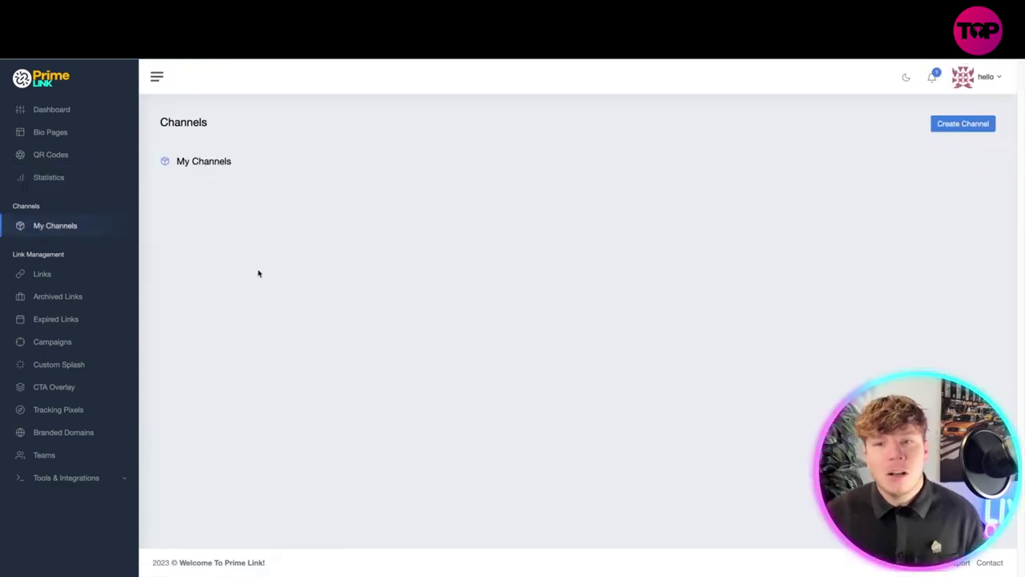
Step: Check the empty archived and expired link lists, then start a new campaign
click(44, 275)
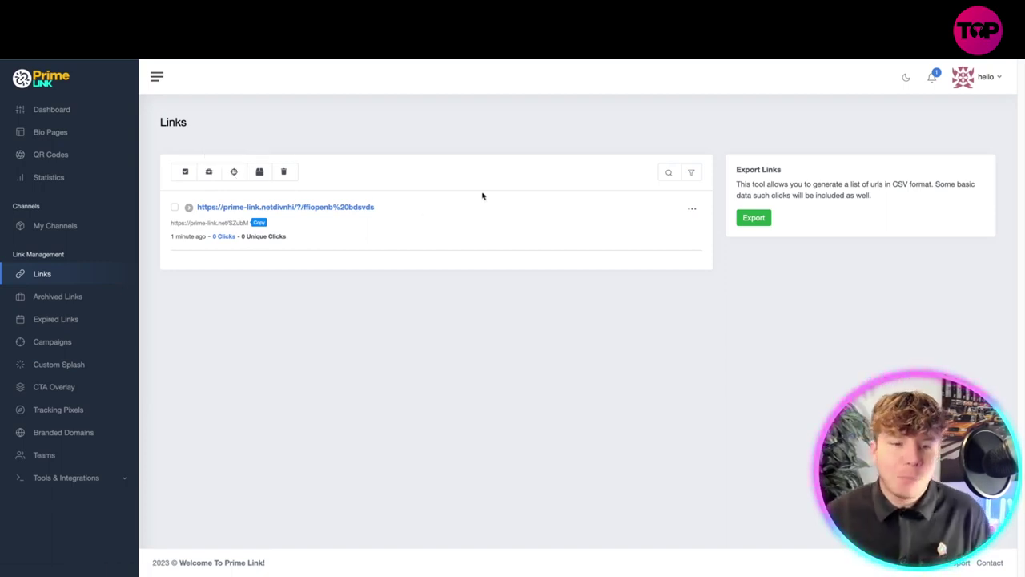
click(71, 297)
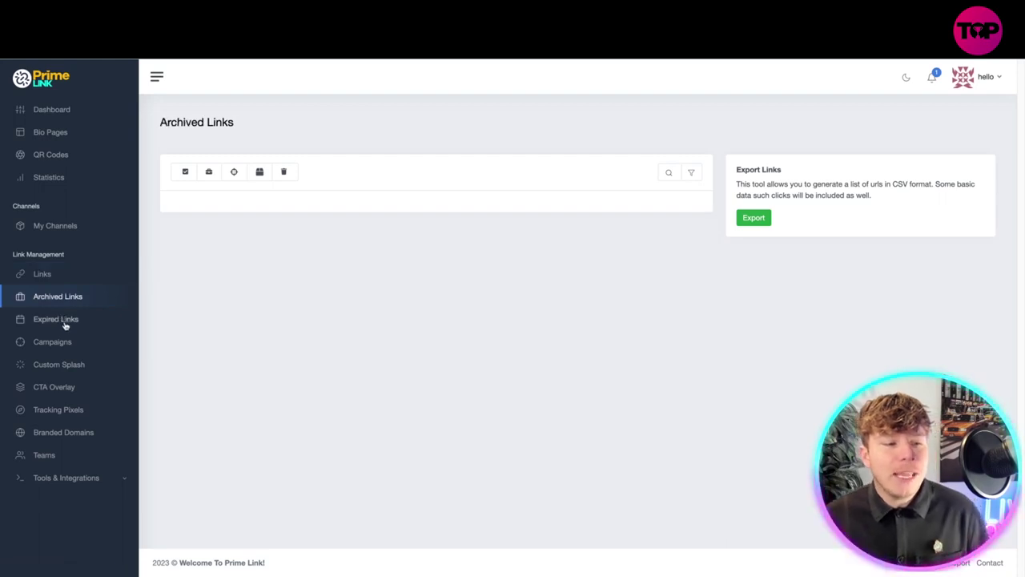
click(64, 322)
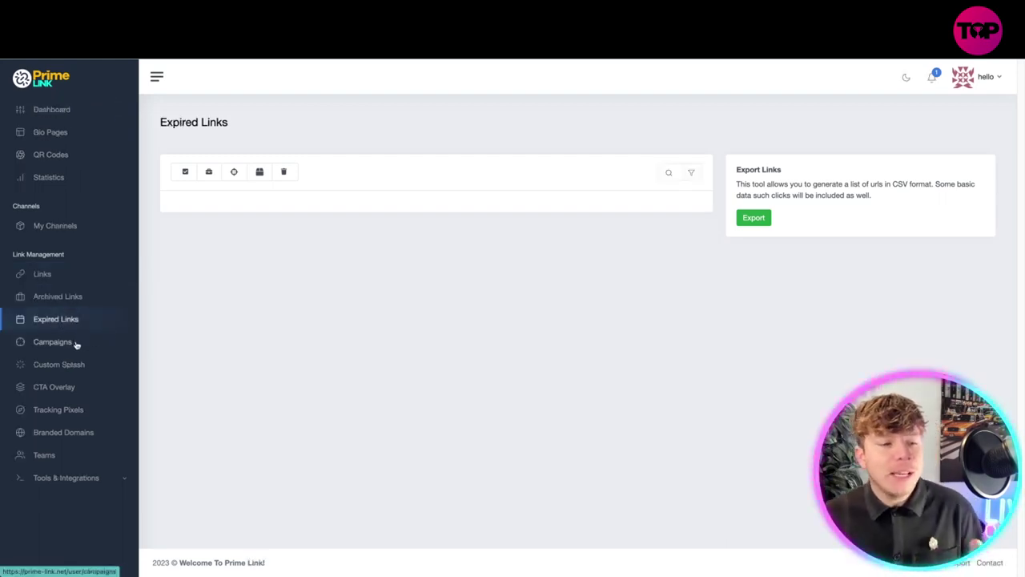
click(77, 343)
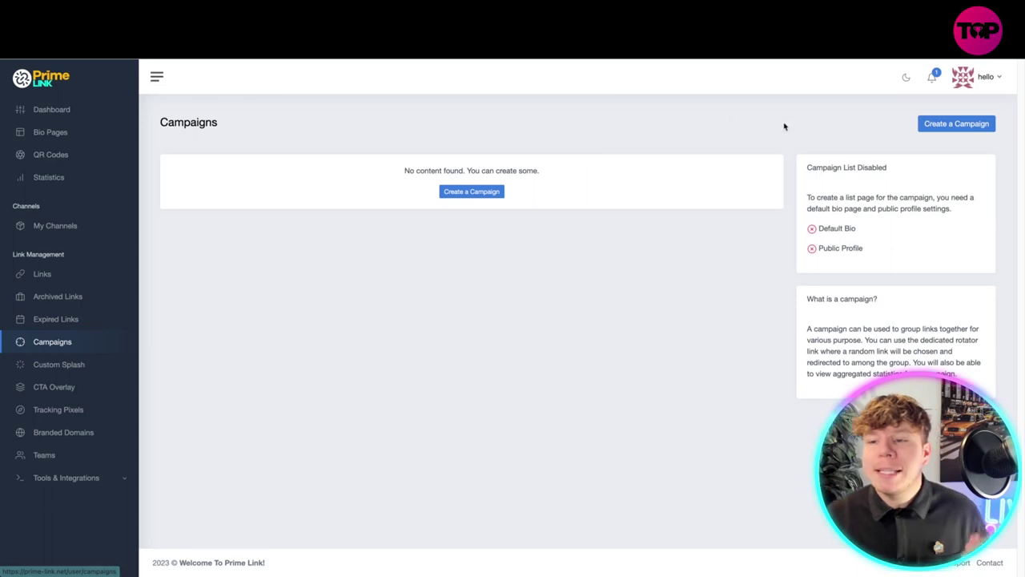
click(947, 126)
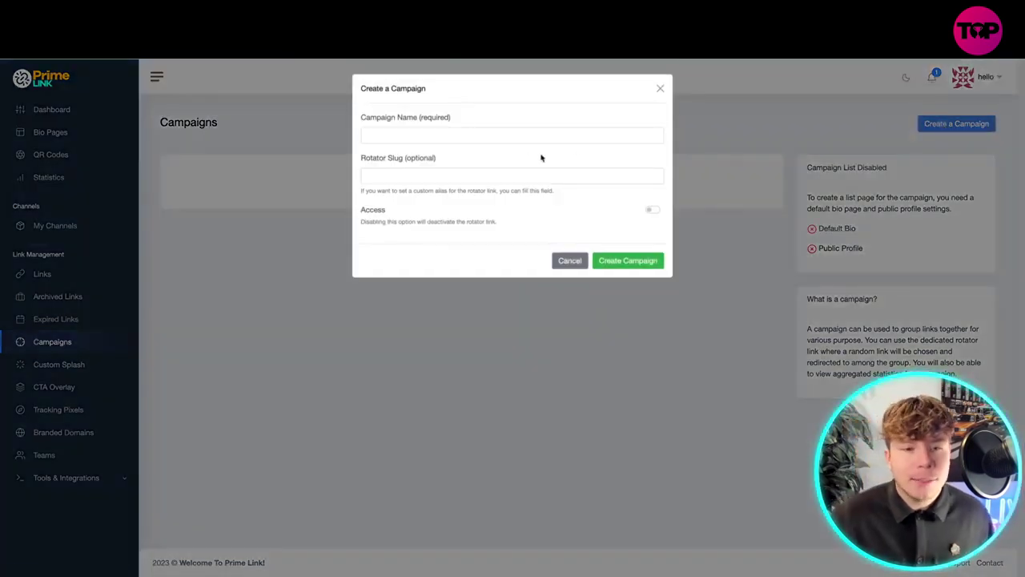
Step: Create the 'George is running for president' campaign with rotator slug 'google' and check its options menu
click(477, 136)
text(geor)
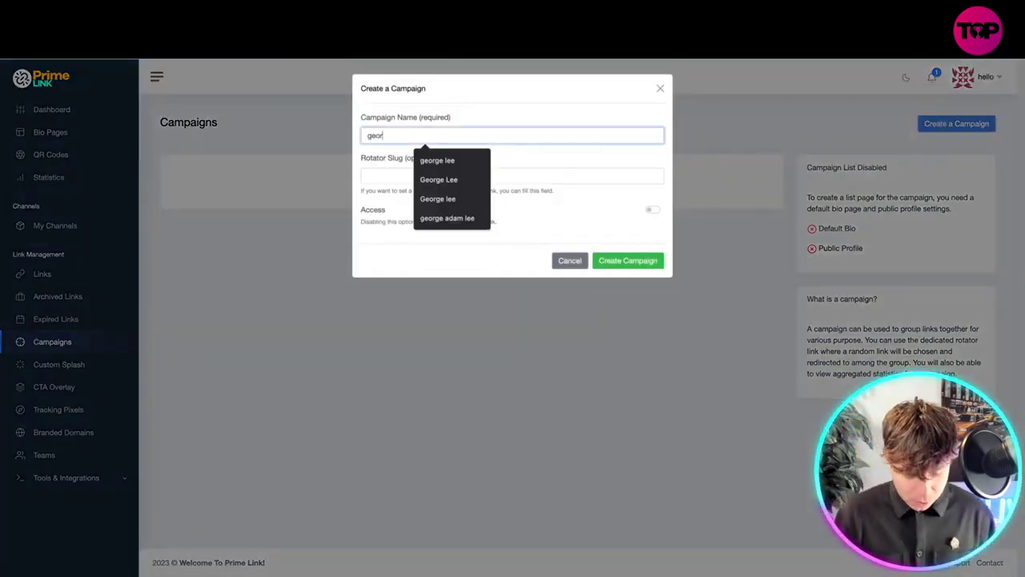
text(ge la)
text(ning for president)
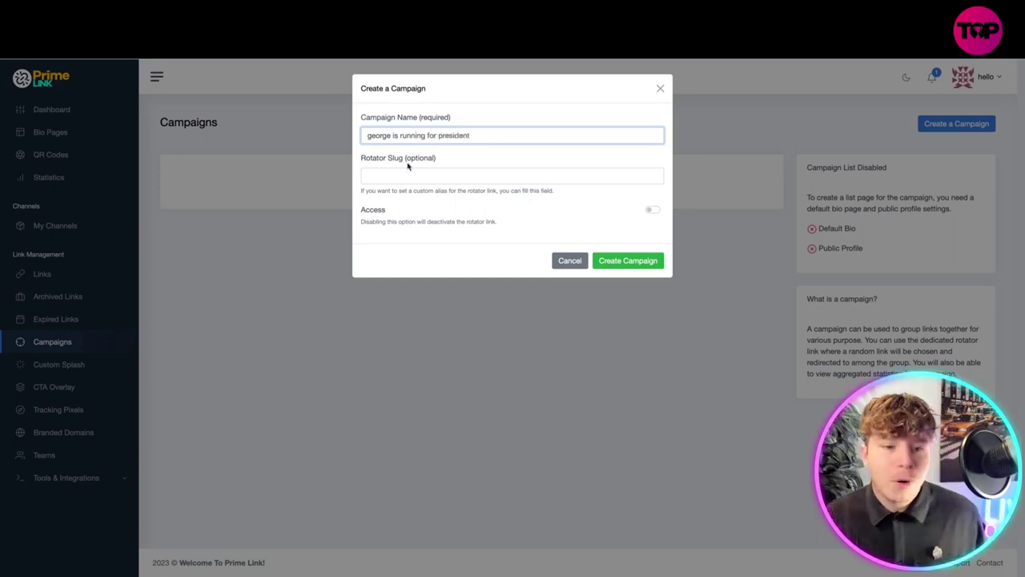
click(402, 178)
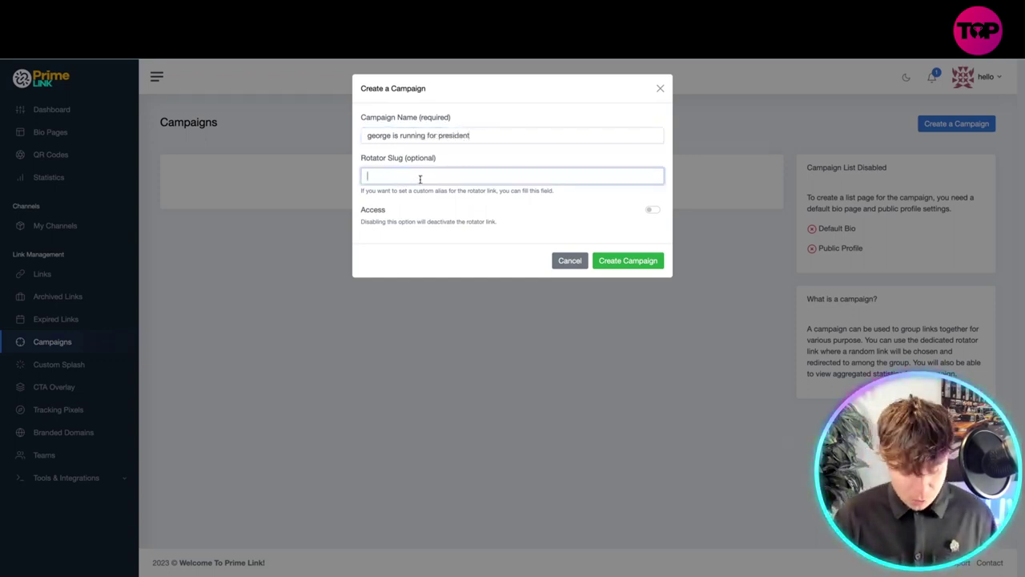
text(google)
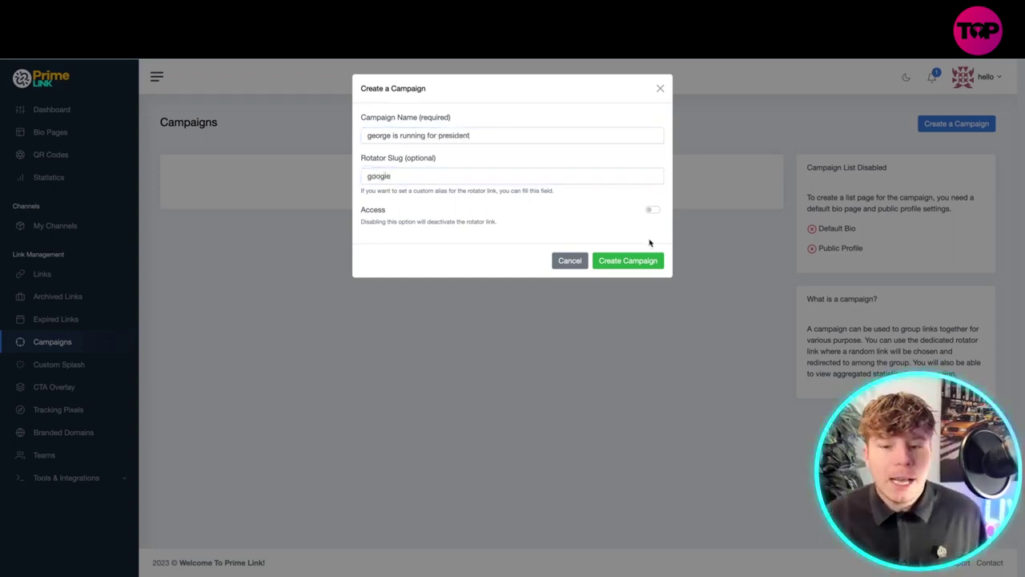
click(629, 260)
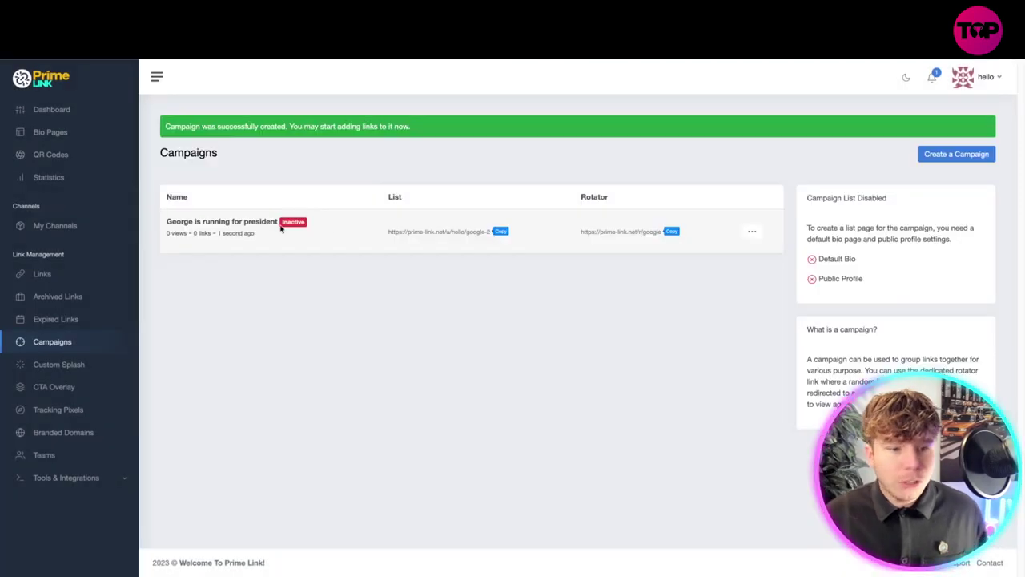
click(751, 231)
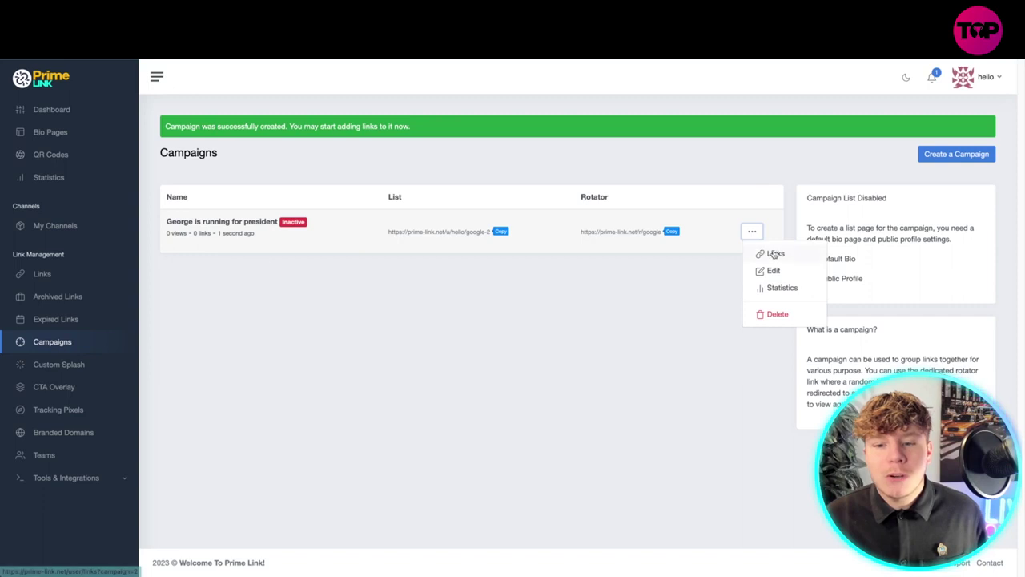
click(465, 300)
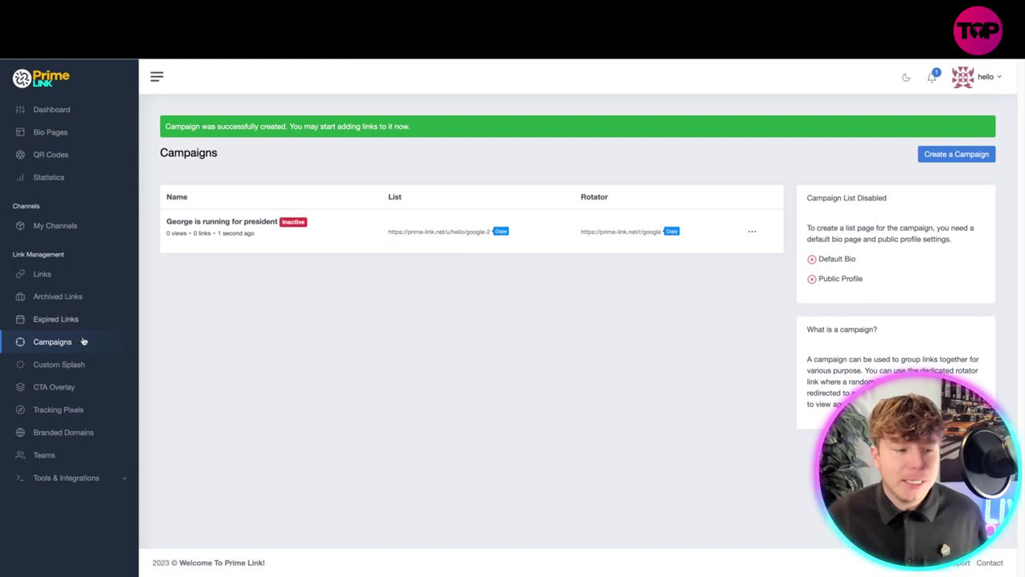
click(80, 366)
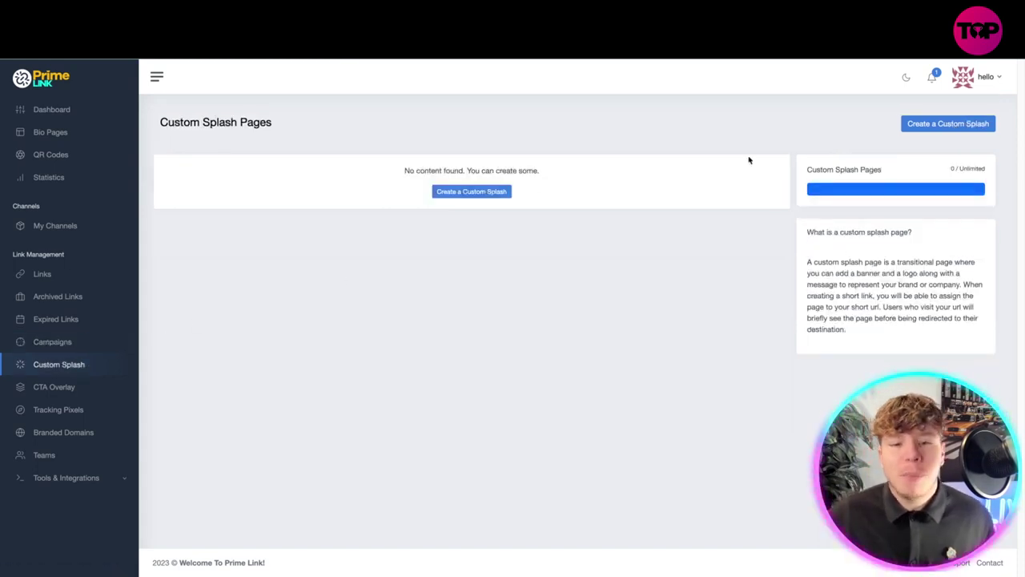
Step: Start a custom splash named 'georges new bbq' with a product link and counter 19
click(962, 125)
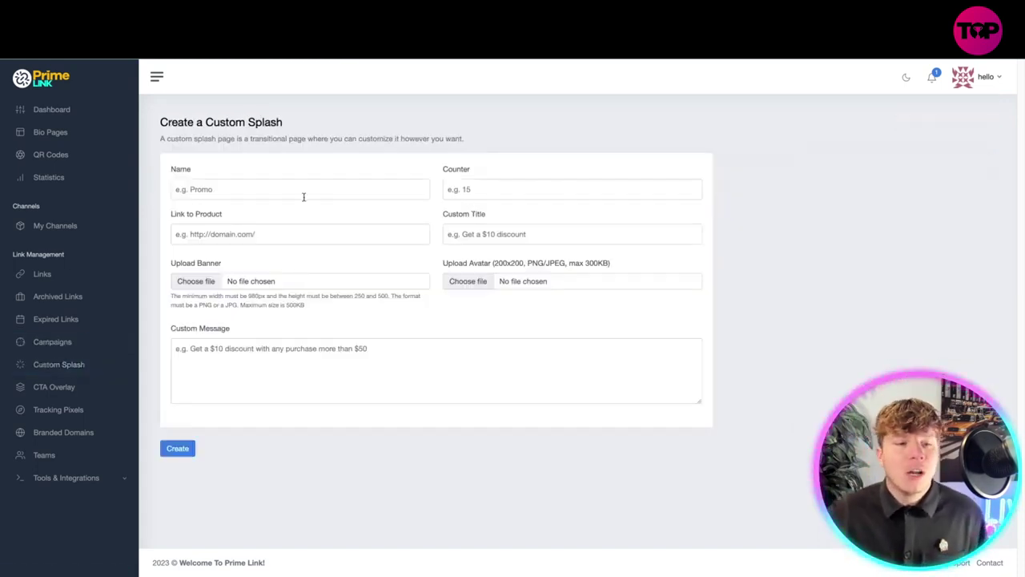
click(281, 197)
text(geor)
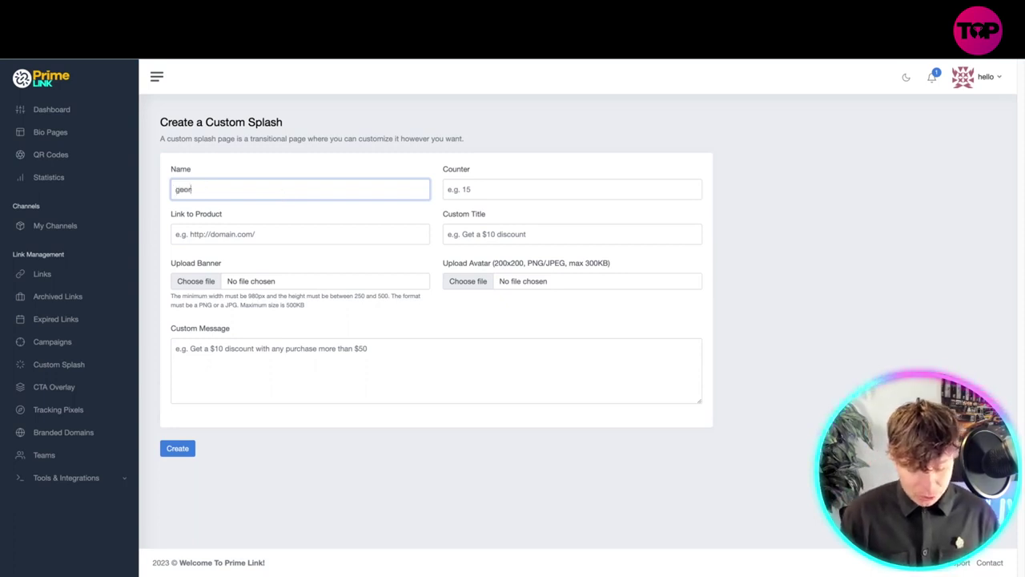
text(ges new )
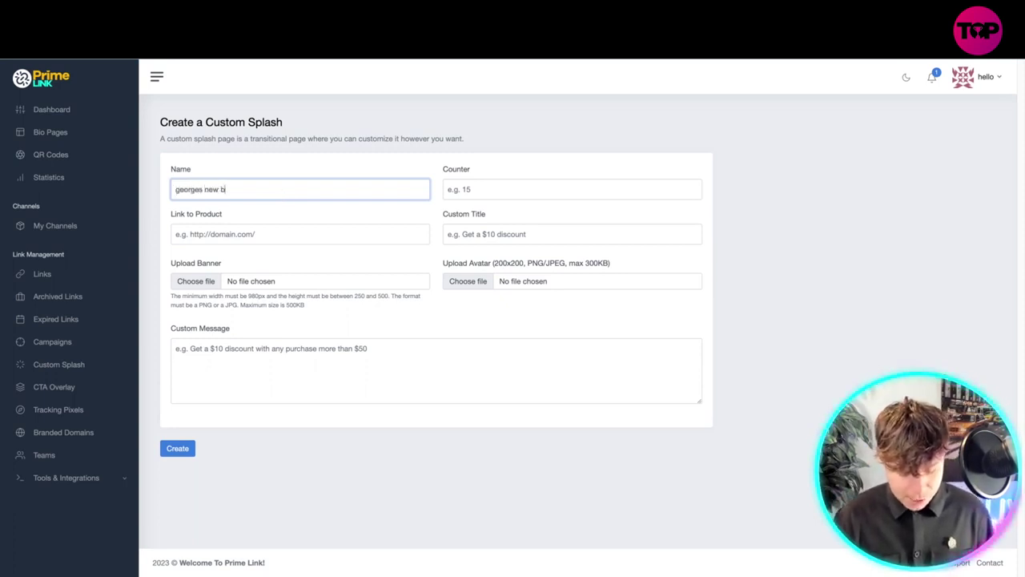
text(bbq)
click(267, 235)
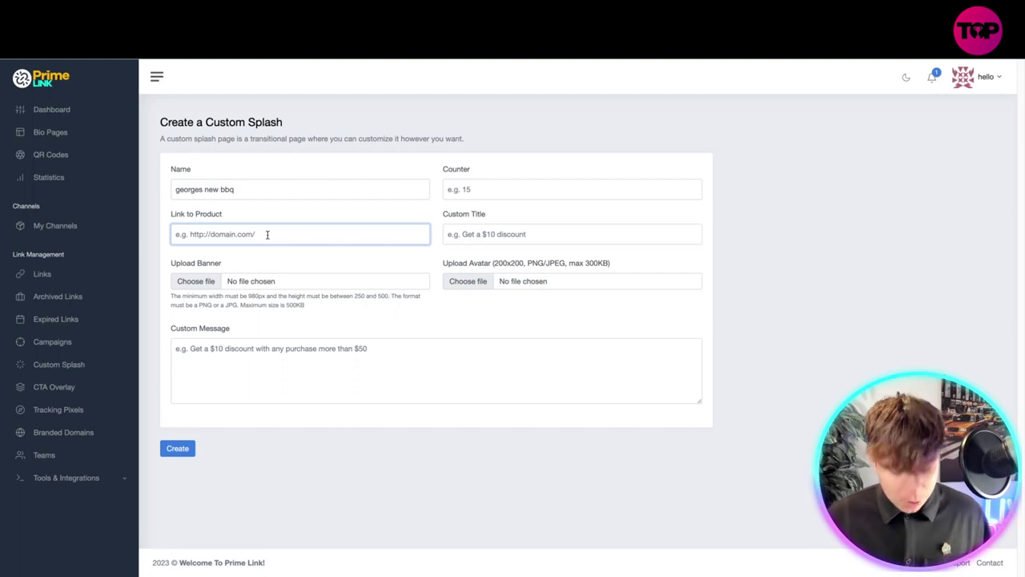
text(wwww.ge)
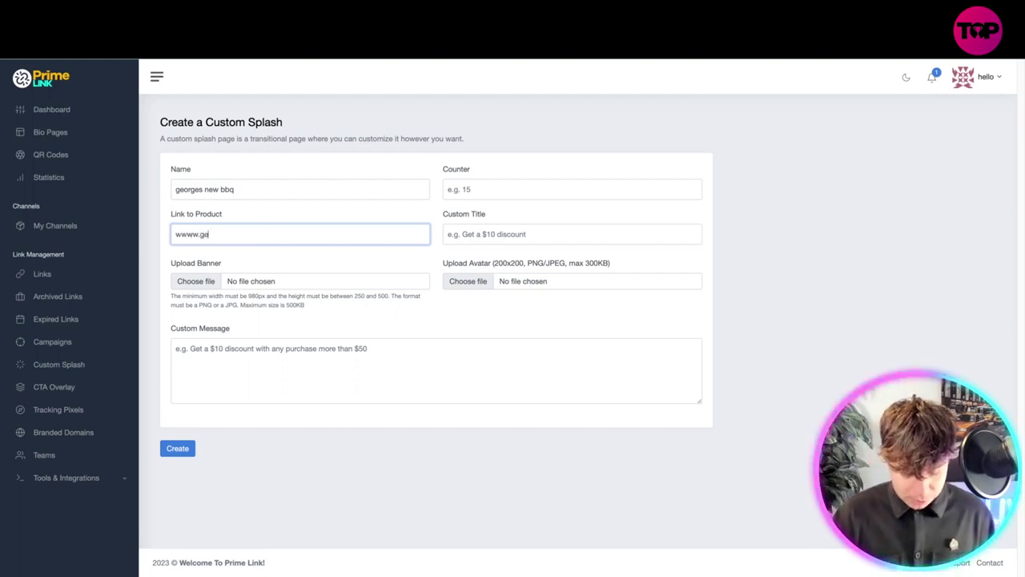
text(orgees bb1.)
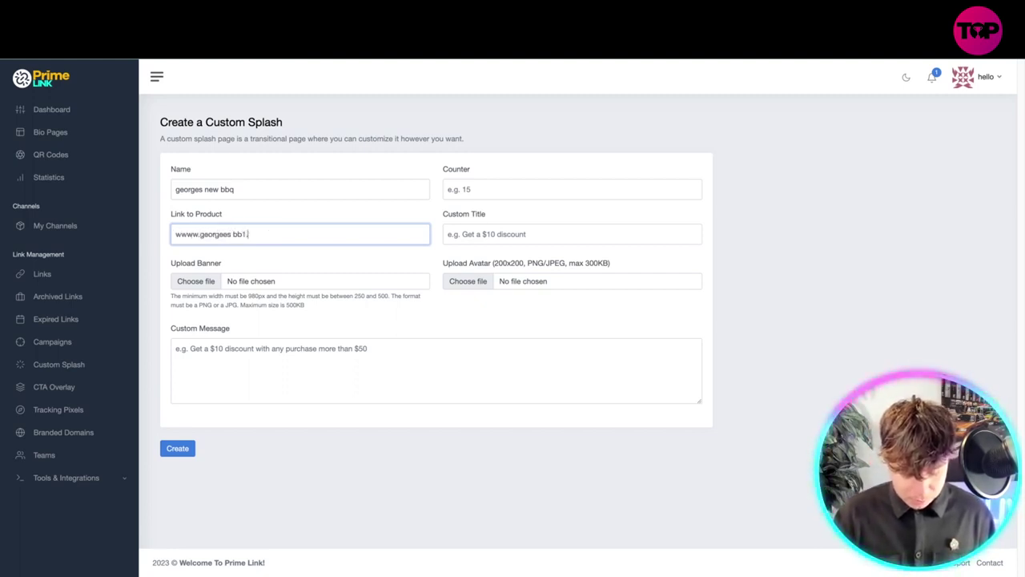
text(com)
click(479, 189)
text(1)
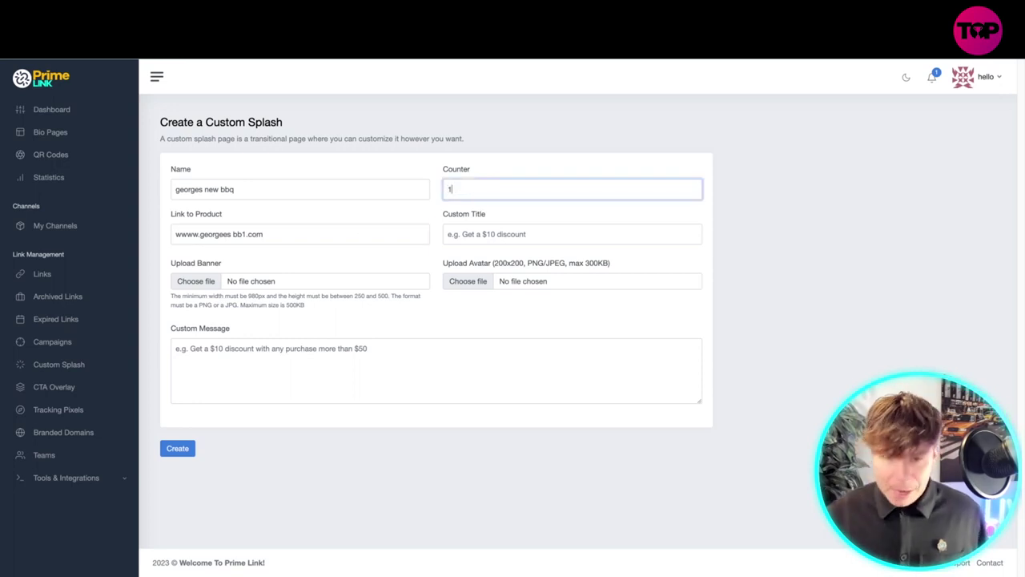
text(9)
Step: Add the title '10 off' and a short message, skip the image upload, and submit the splash
click(518, 233)
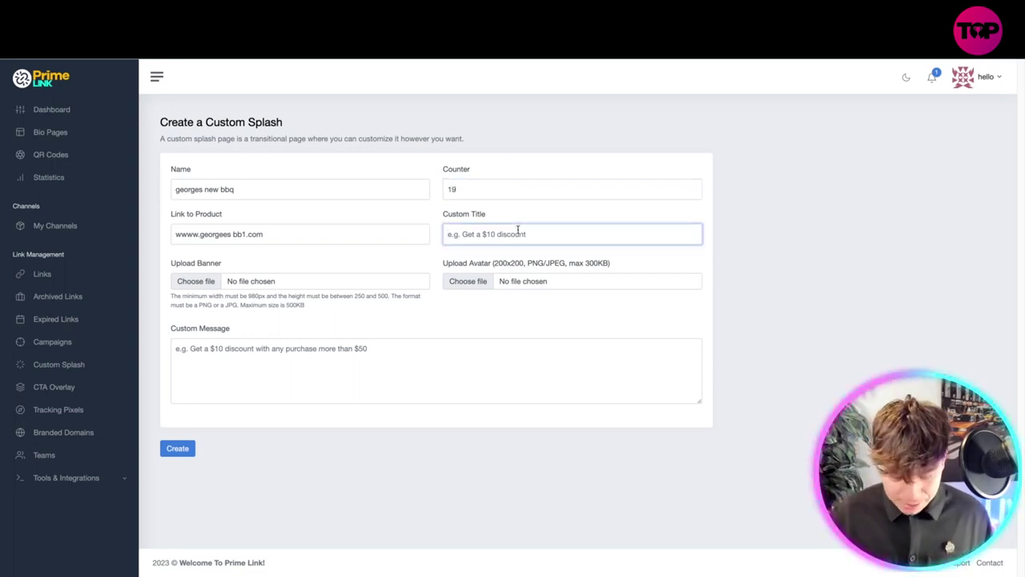
text(10 poo)
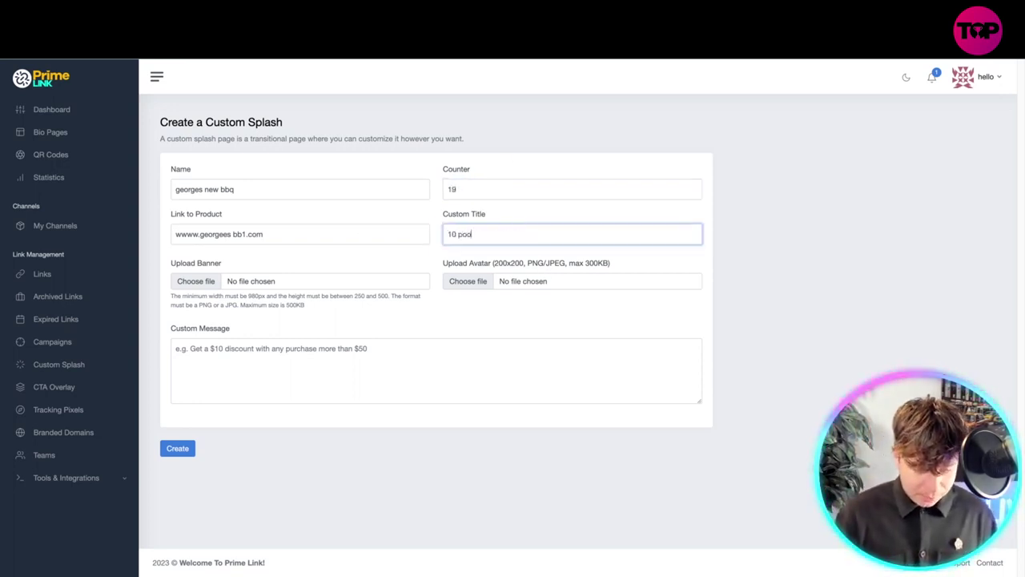
key(BackSpace)
key(BackSpace)
key(BackSpace)
key(BackSpace)
text(f)
click(280, 388)
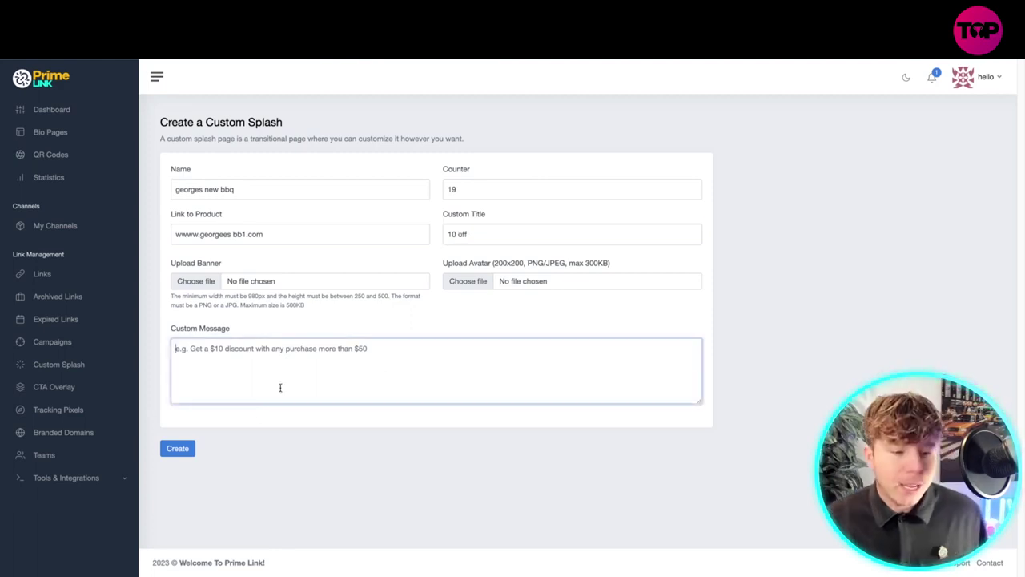
text(ngg)
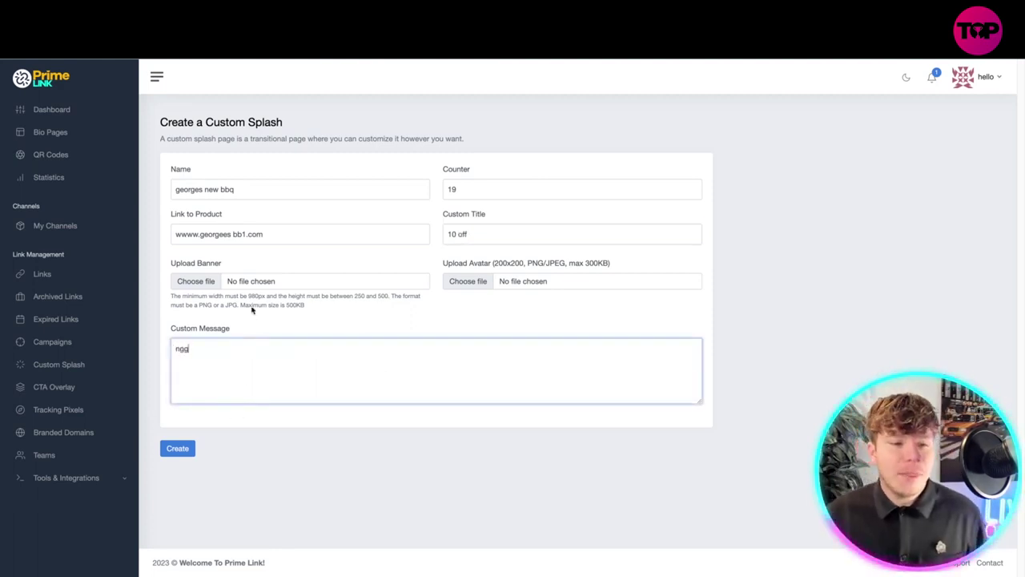
click(479, 282)
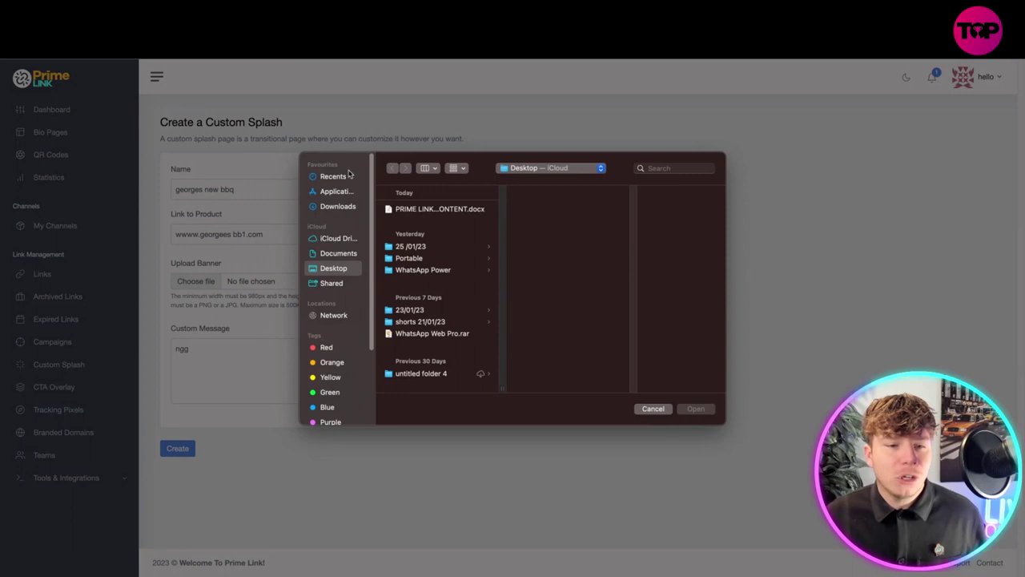
click(654, 409)
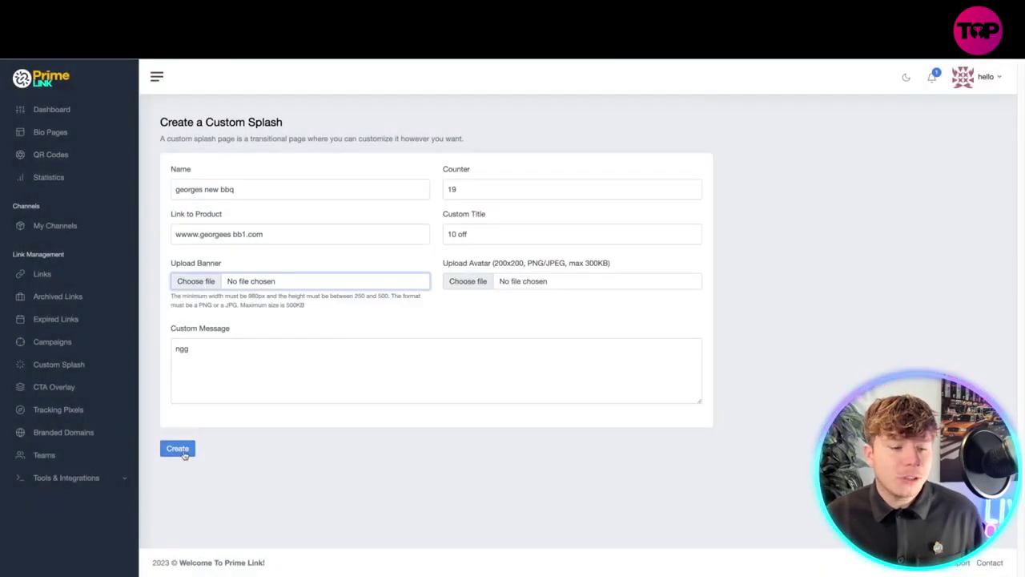
click(178, 448)
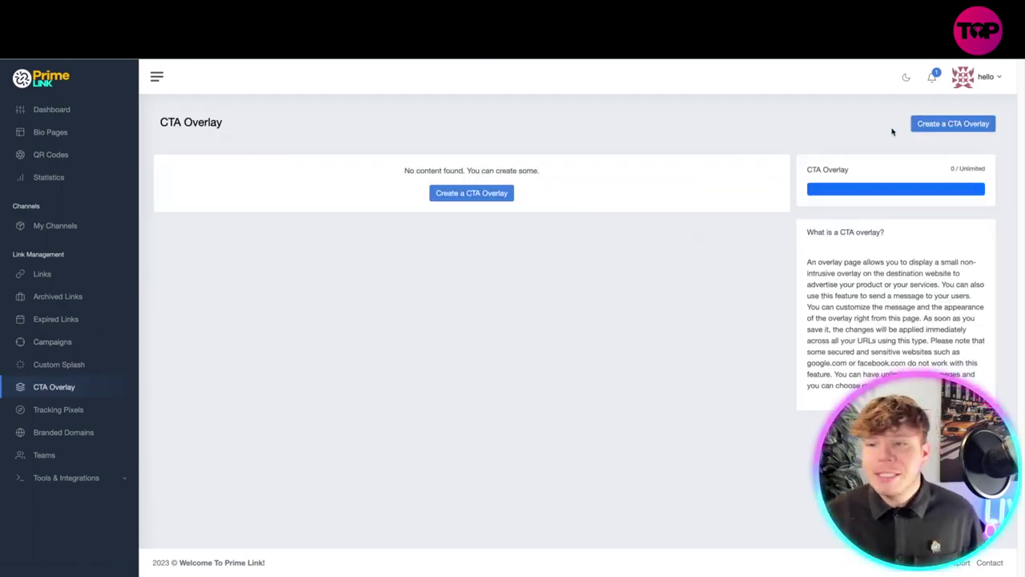
Step: Open the CTA Overlay chooser and briefly try the CTA Poll overlay type
click(951, 124)
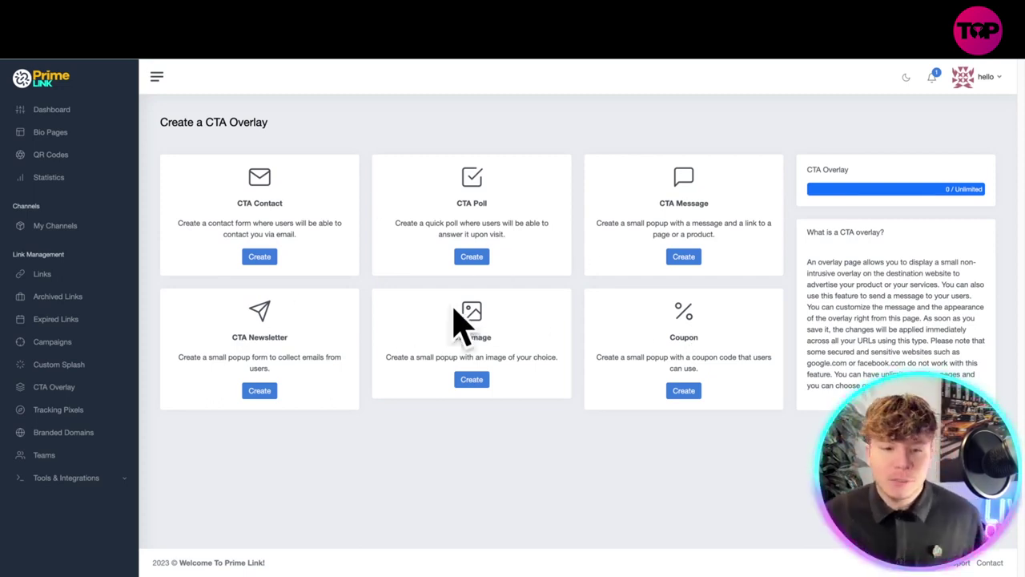
click(472, 256)
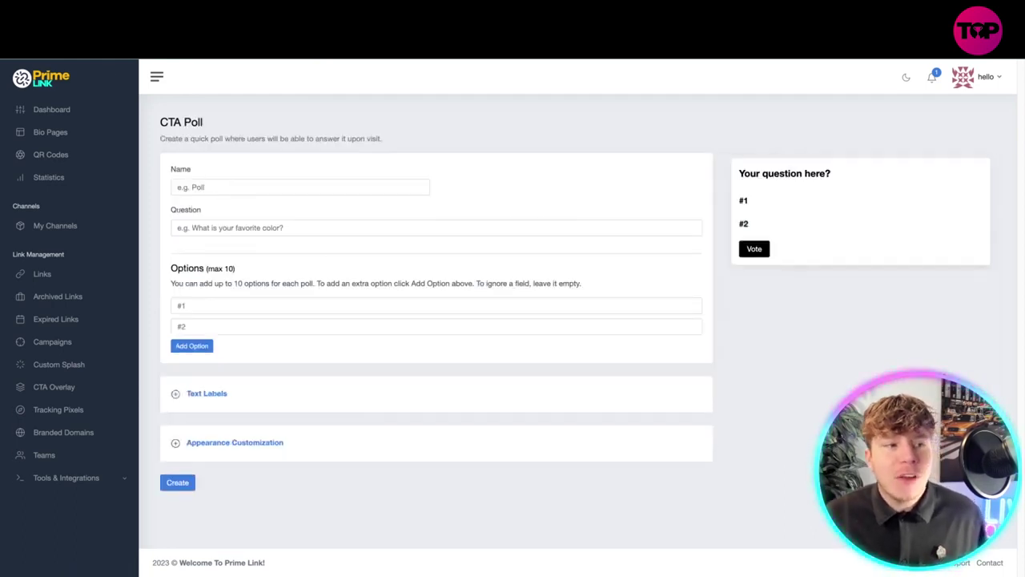
click(64, 409)
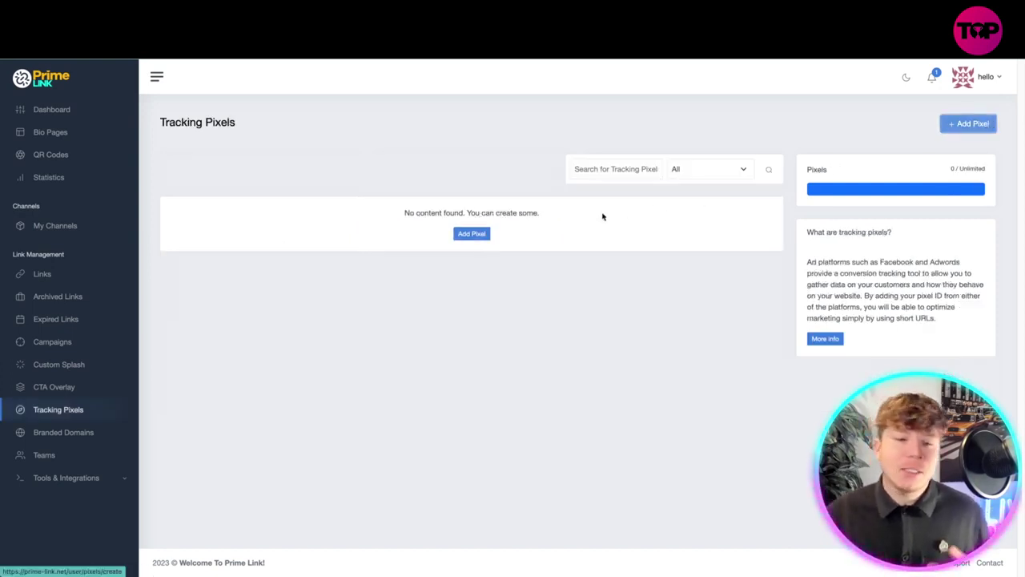
Step: Browse the pixel provider list and the Add Domain form without saving anything
click(269, 193)
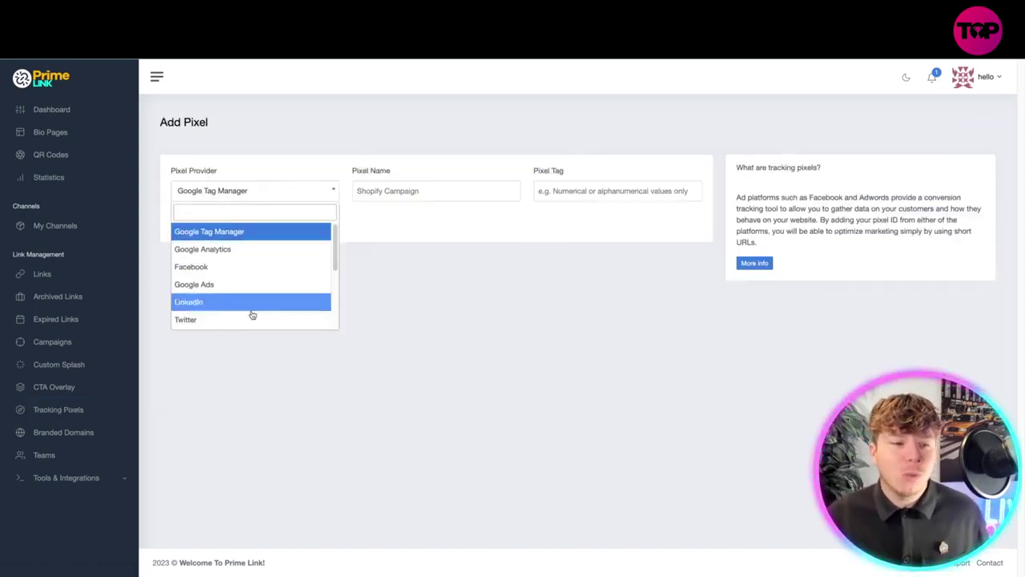
scroll(252, 321, down, 1)
scroll(246, 317, down, 2)
scroll(245, 316, down, 1)
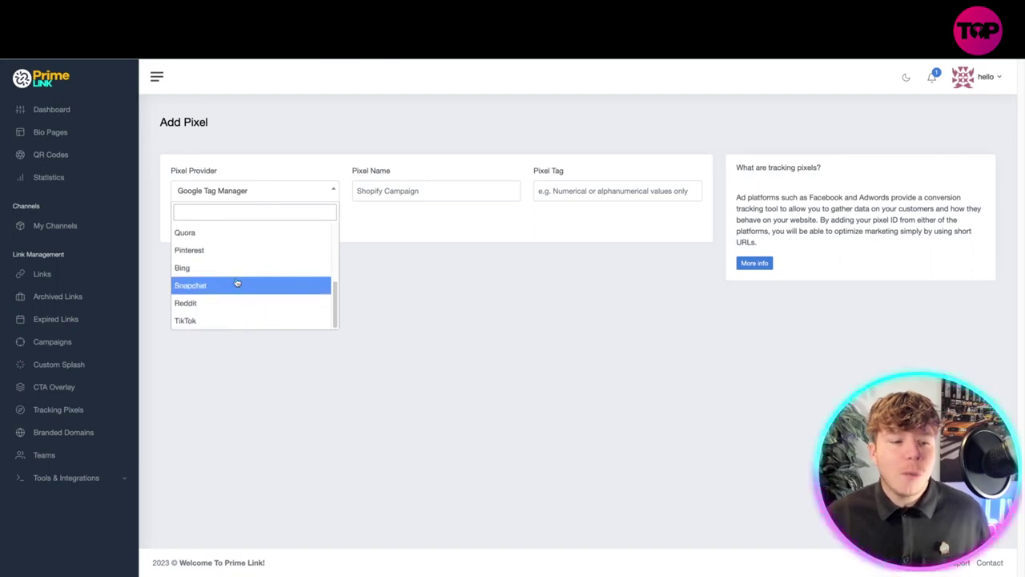
click(449, 192)
click(587, 192)
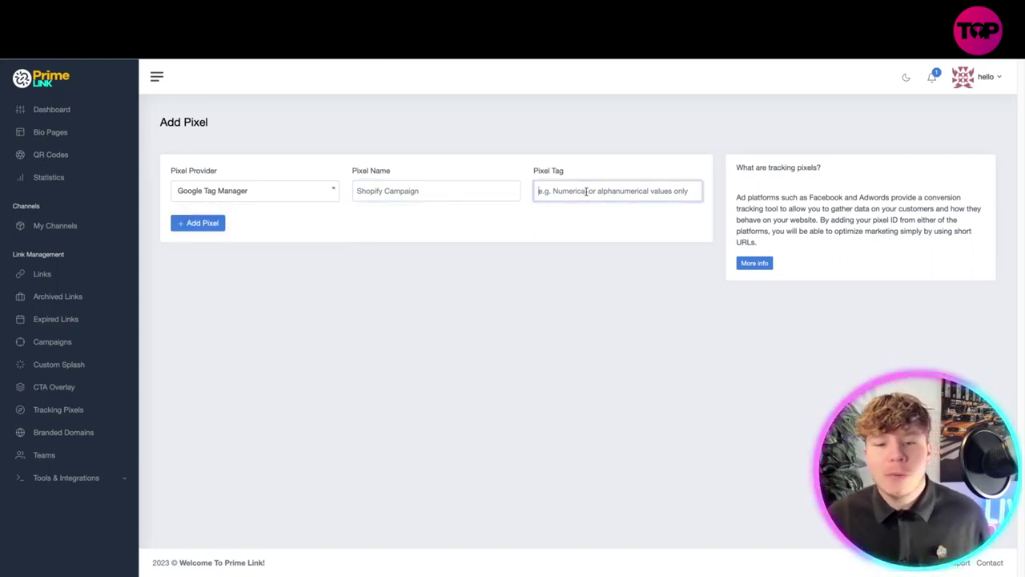
click(84, 431)
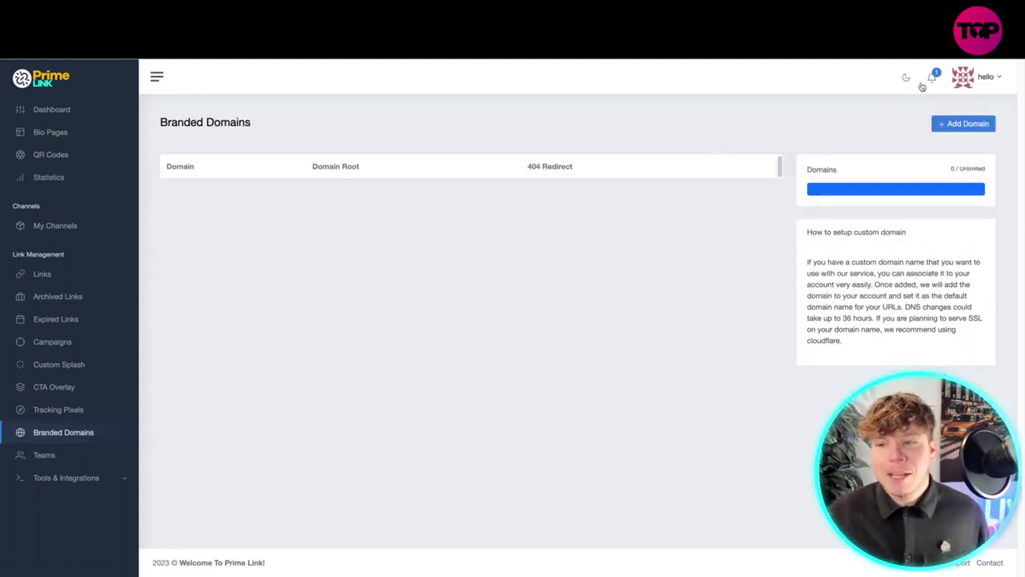
click(963, 123)
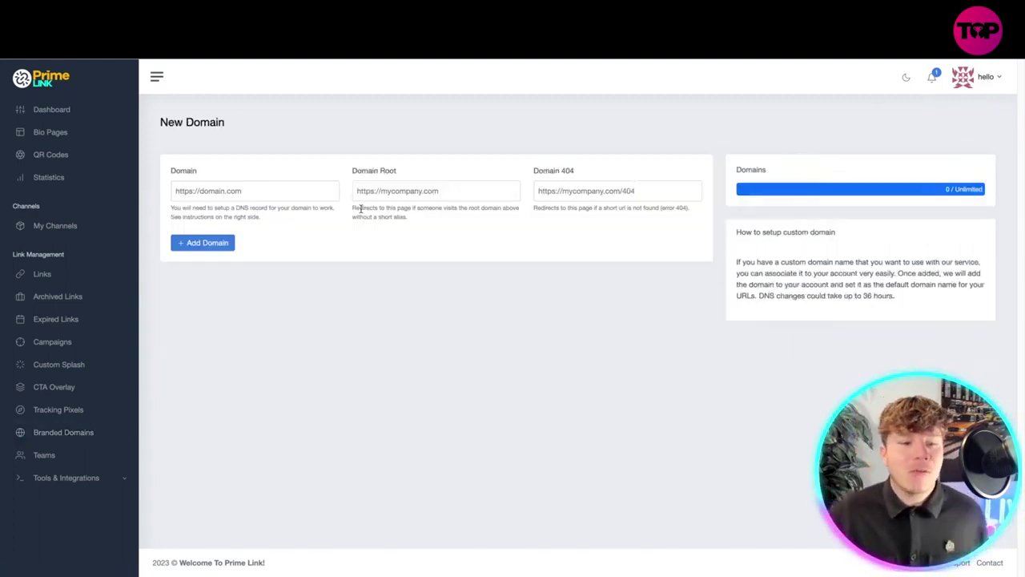
click(258, 191)
Step: Open Manage Teams, view the Add Member permissions, and cancel the invite
click(50, 455)
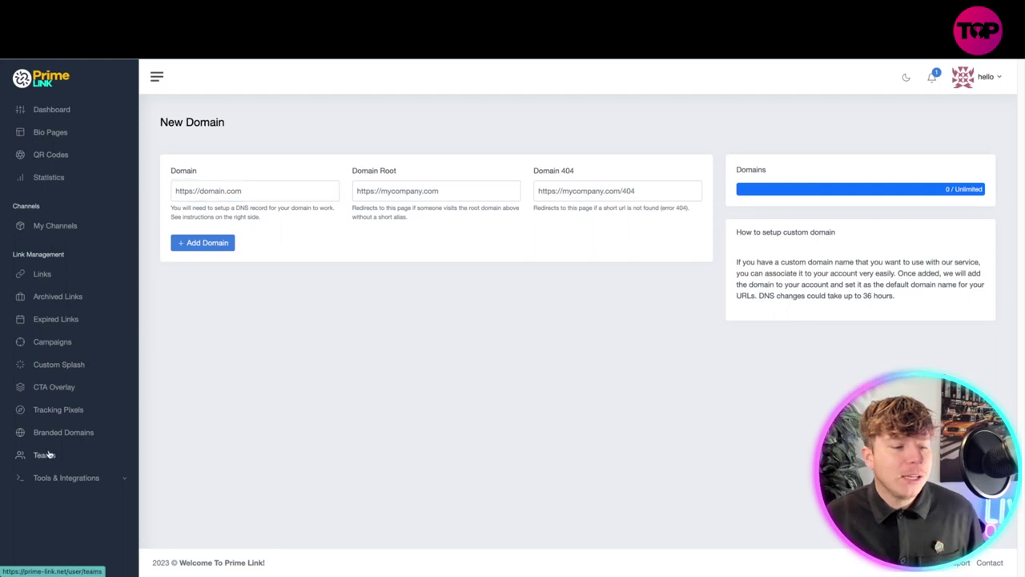
click(953, 126)
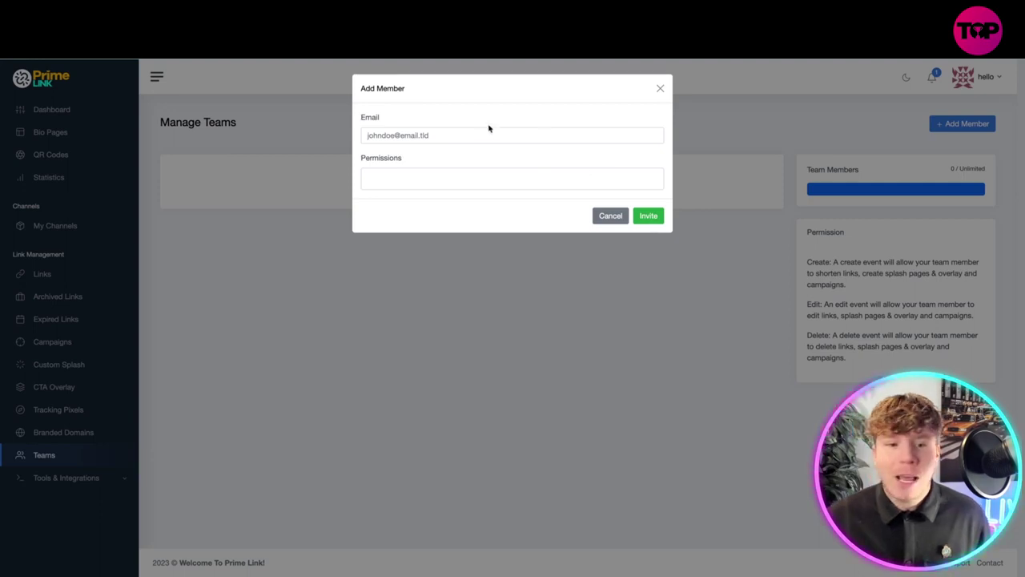
click(417, 136)
click(366, 179)
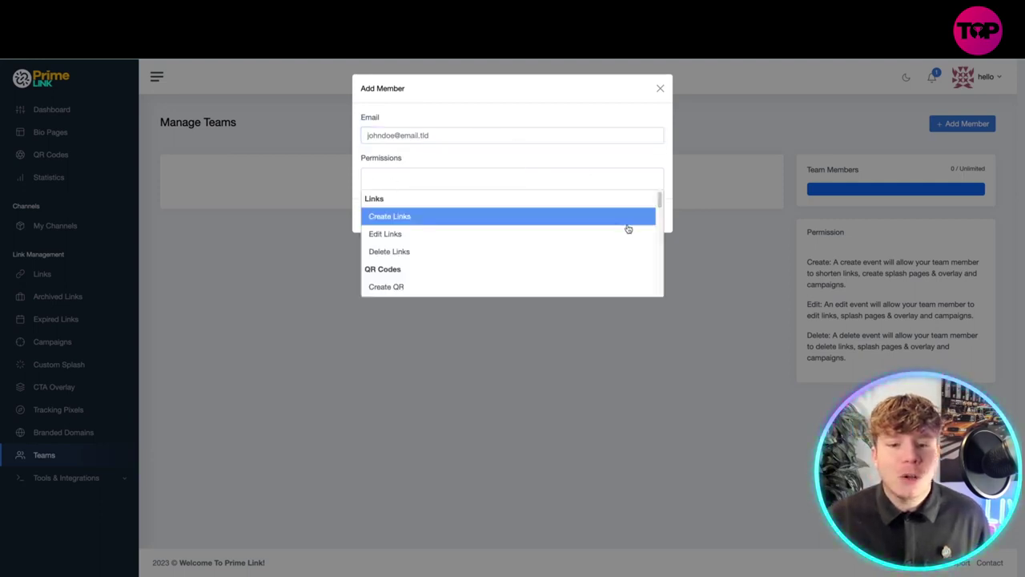
click(662, 89)
click(90, 479)
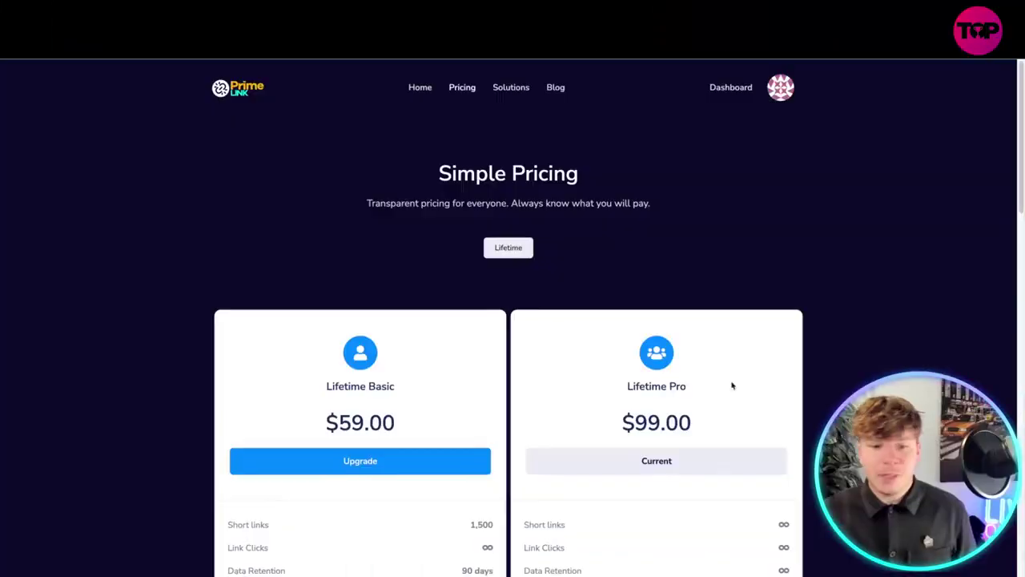
Step: Scroll through the Lifetime Basic ($59) versus Lifetime Pro ($99) feature comparison, clearing a stray selection
scroll(733, 384, down, 2)
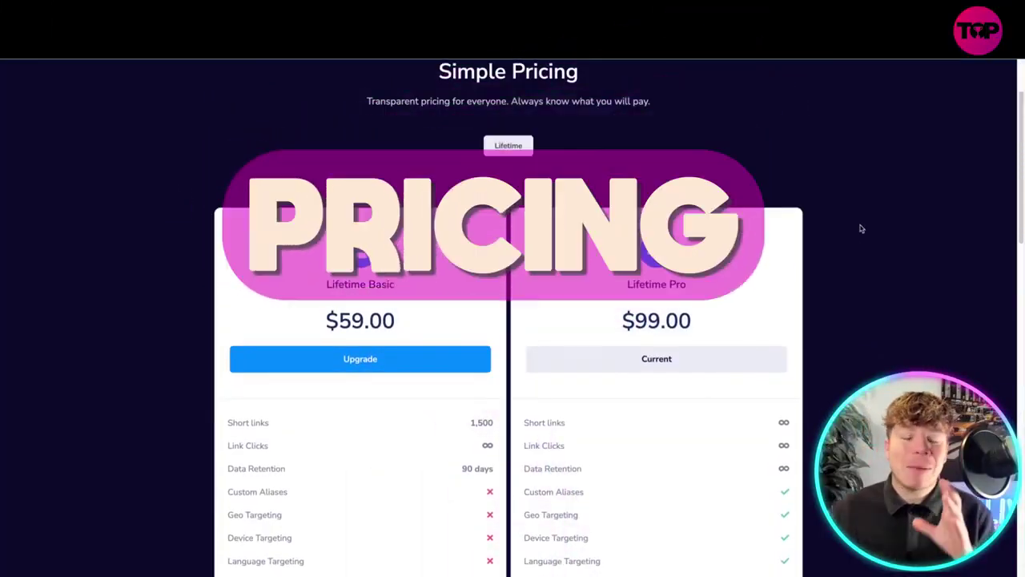
scroll(862, 280, down, 1)
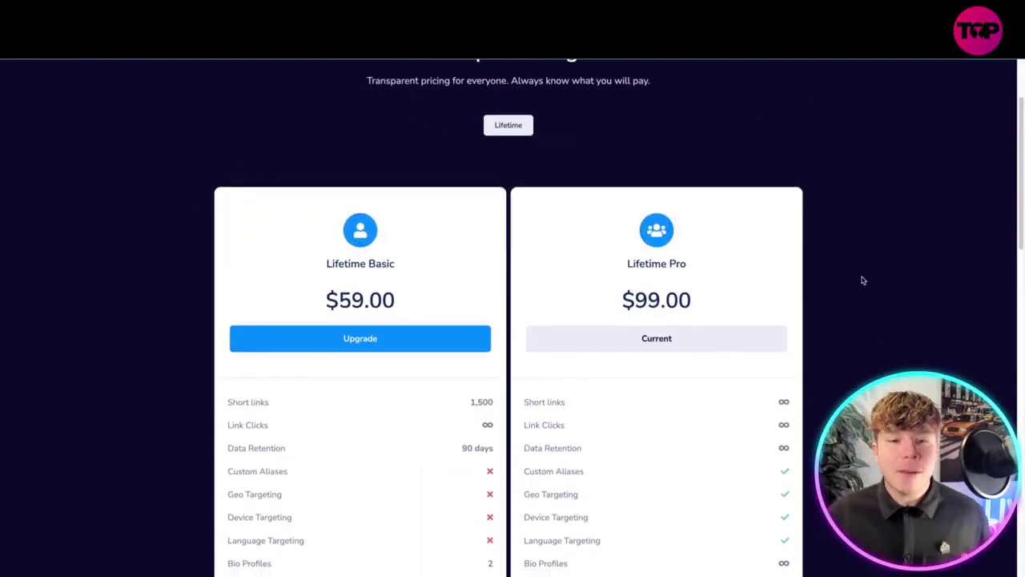
scroll(811, 242, down, 1)
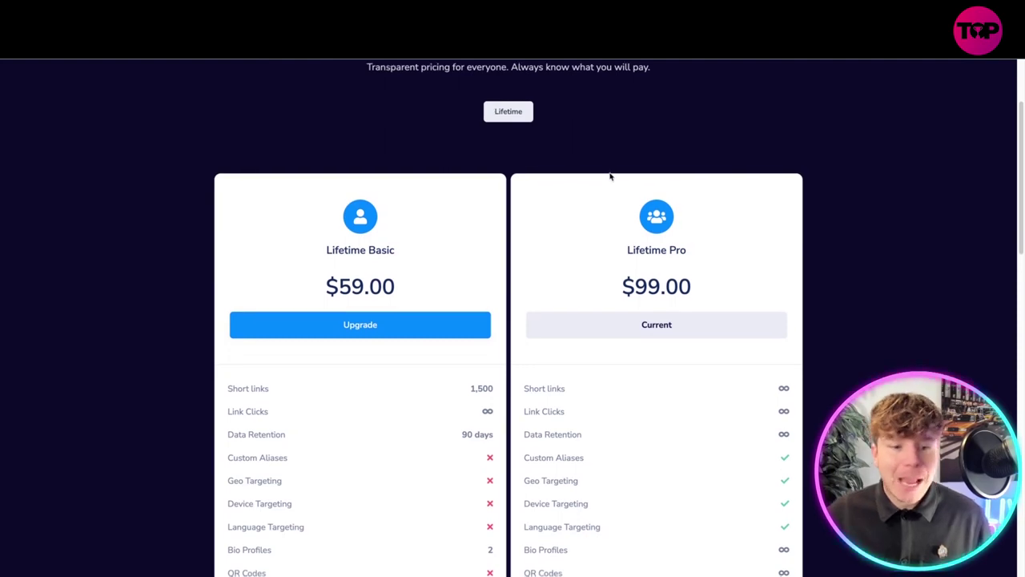
scroll(913, 280, down, 1)
scroll(429, 253, down, 1)
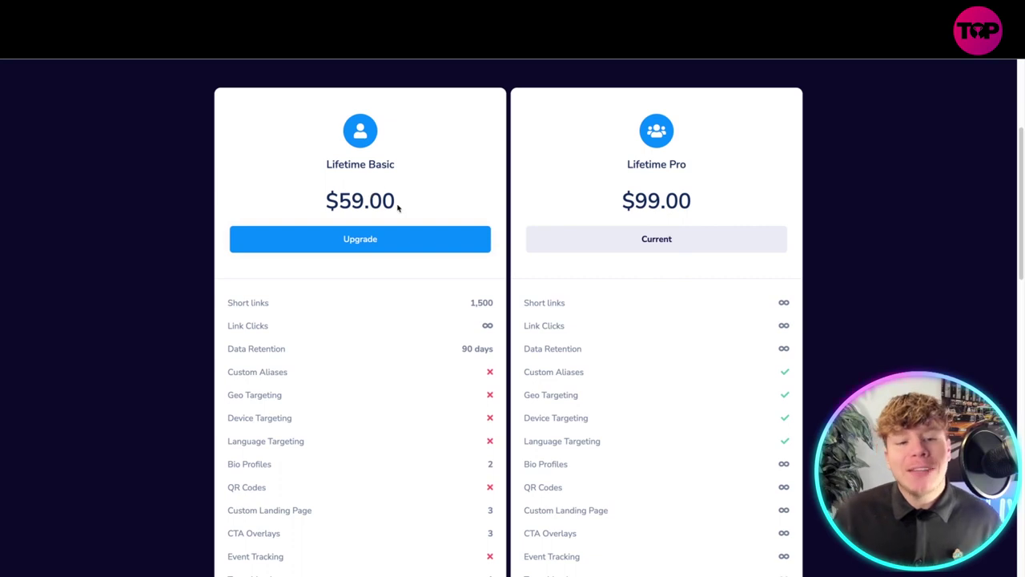
drag(398, 206, 351, 202)
scroll(425, 280, down, 1)
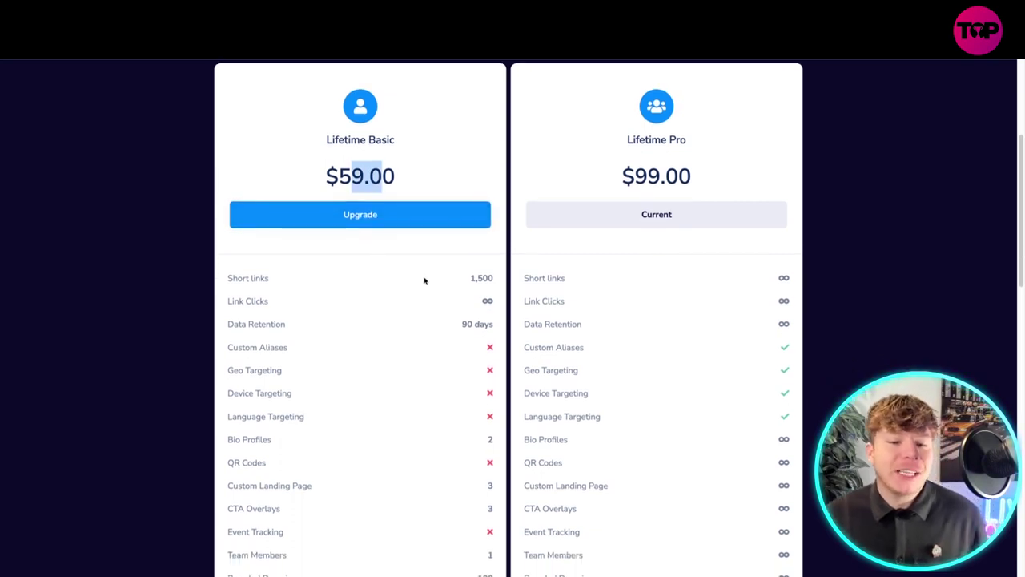
scroll(402, 289, down, 1)
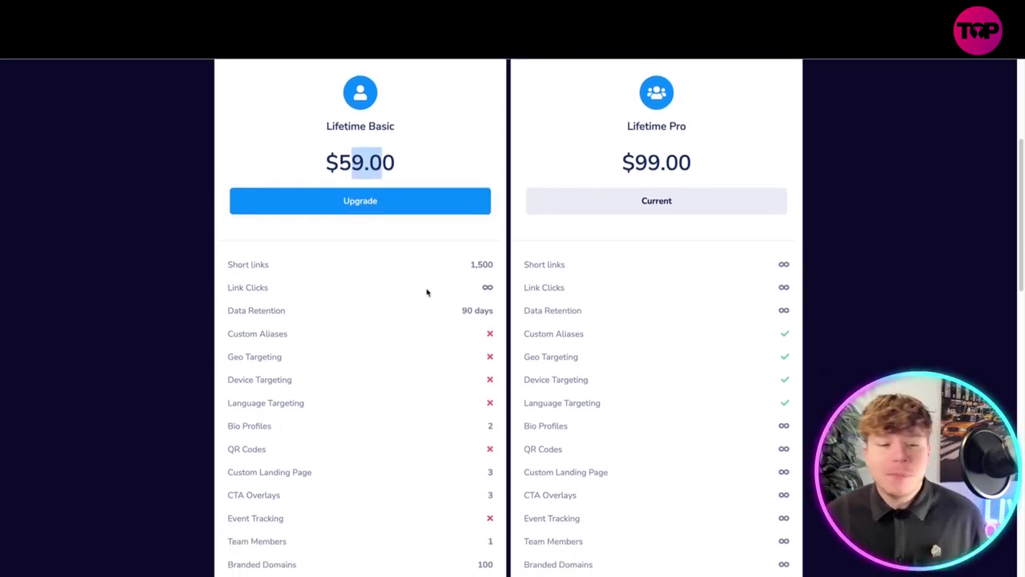
scroll(427, 292, down, 1)
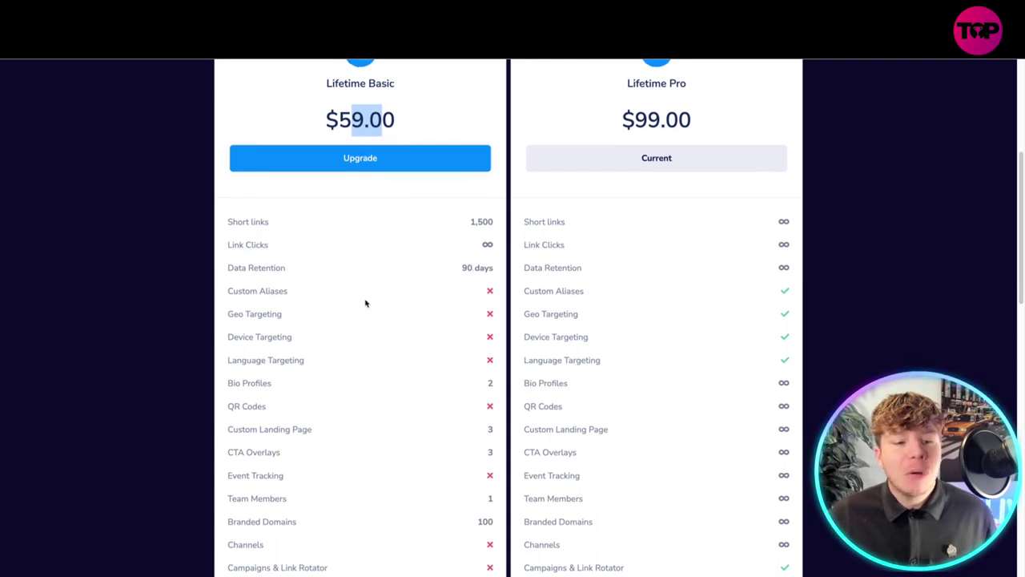
scroll(350, 338, down, 1)
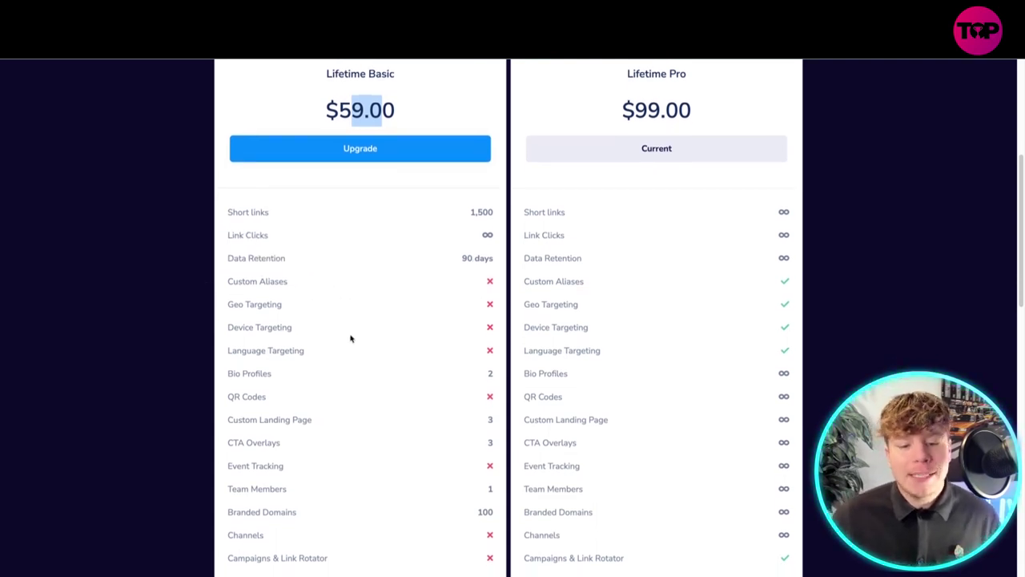
scroll(352, 338, up, 1)
click(373, 128)
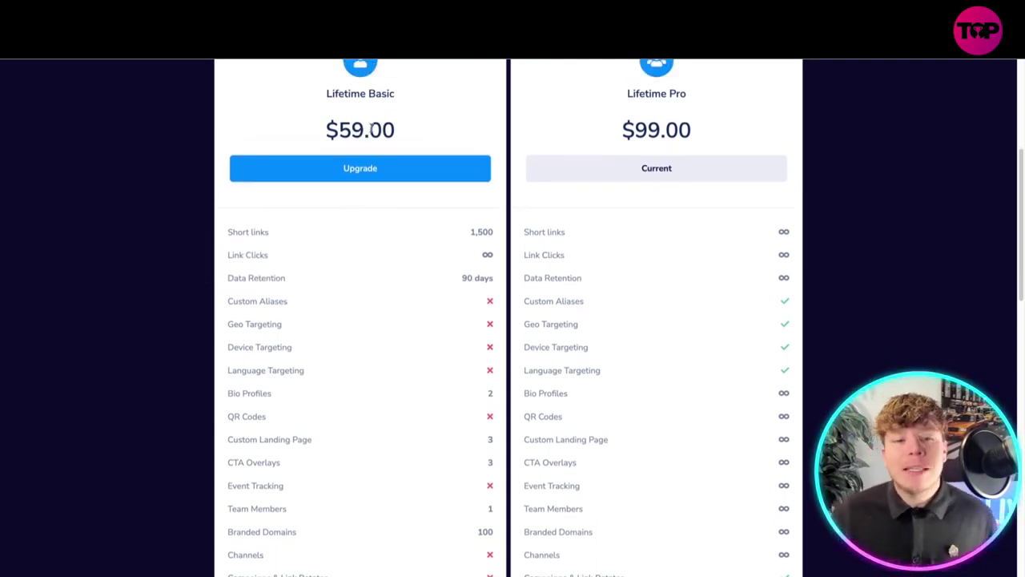
scroll(594, 150, up, 1)
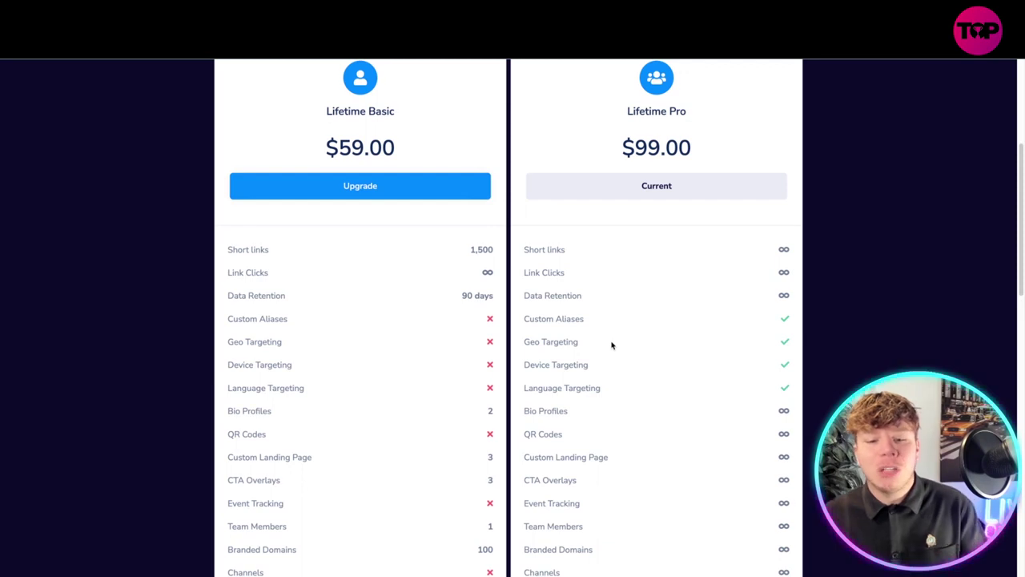
Step: Scroll down the pricing page to the FAQ section and back up
scroll(611, 345, down, 1)
scroll(612, 345, down, 2)
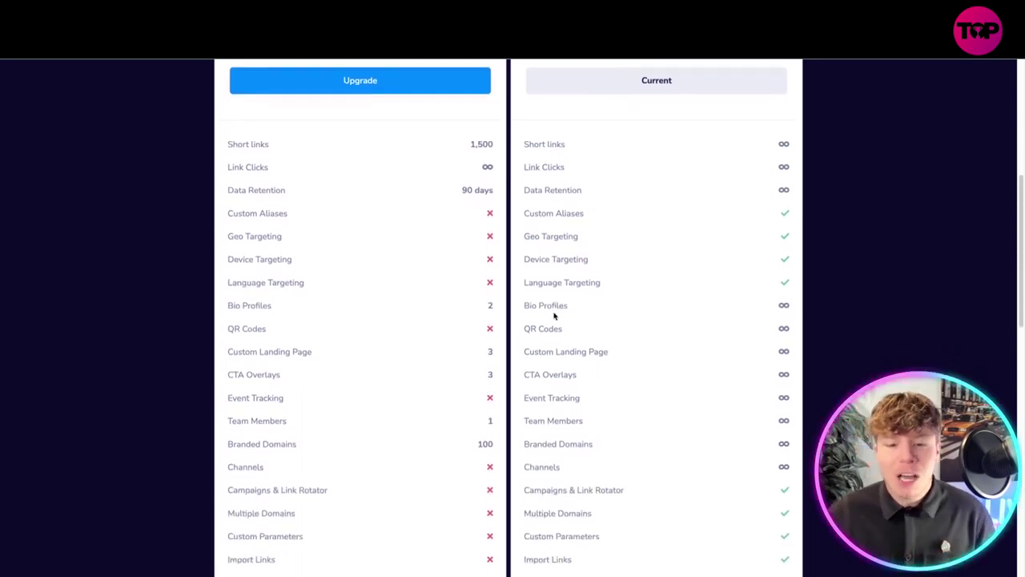
scroll(669, 368, down, 2)
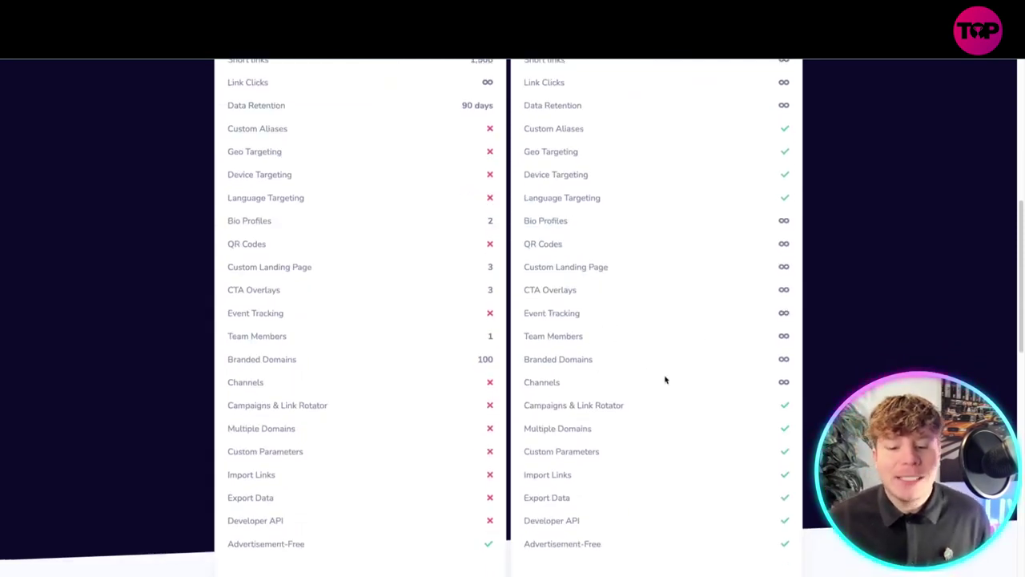
scroll(665, 373, down, 2)
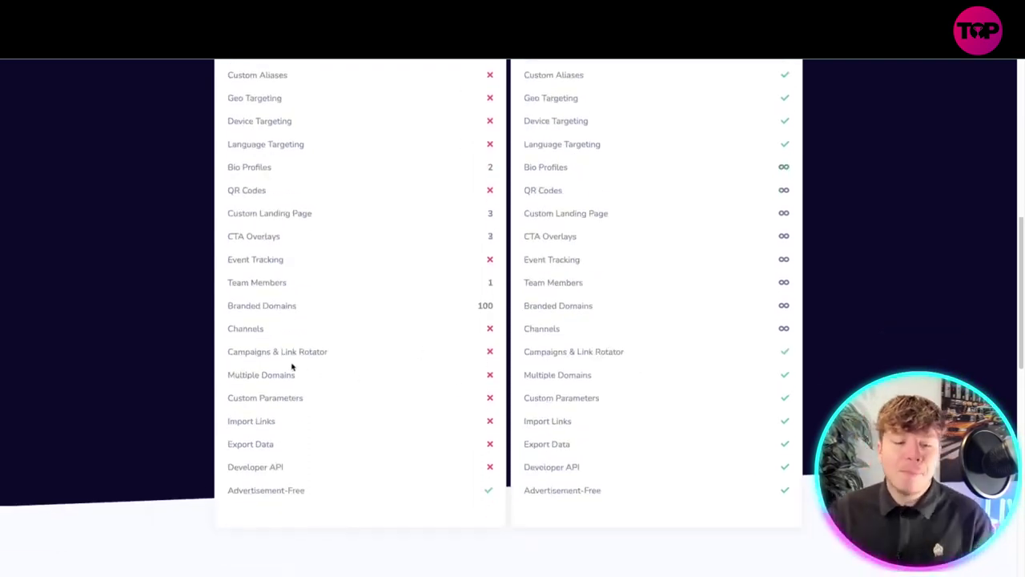
scroll(481, 384, down, 3)
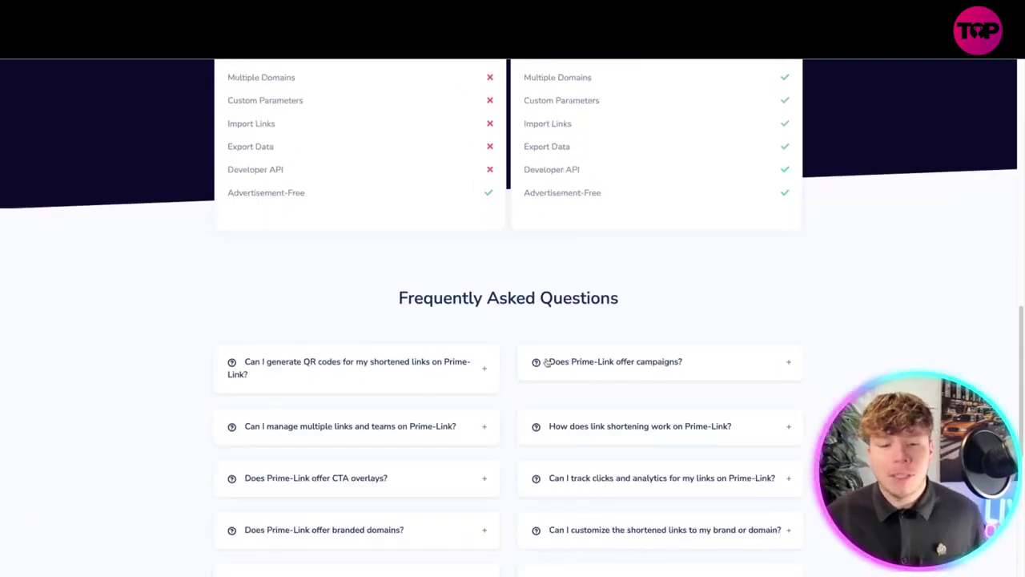
scroll(553, 352, up, 4)
scroll(565, 332, up, 3)
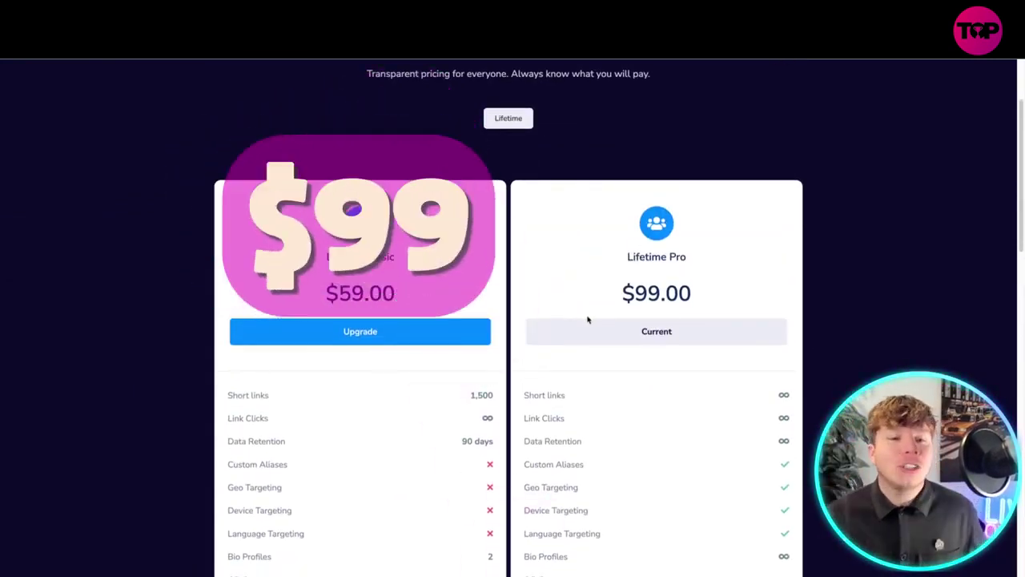
scroll(513, 282, up, 1)
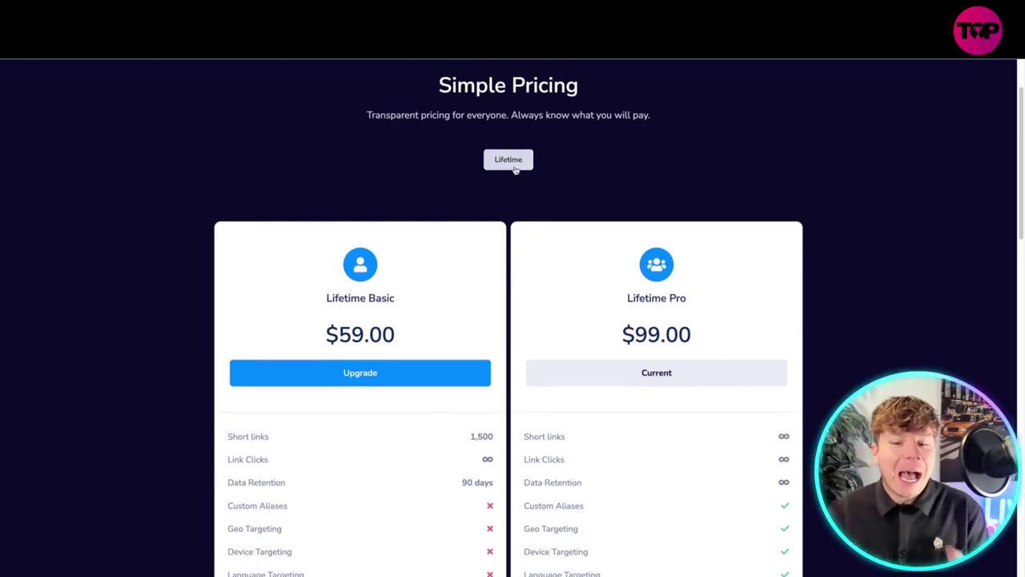
scroll(577, 248, down, 1)
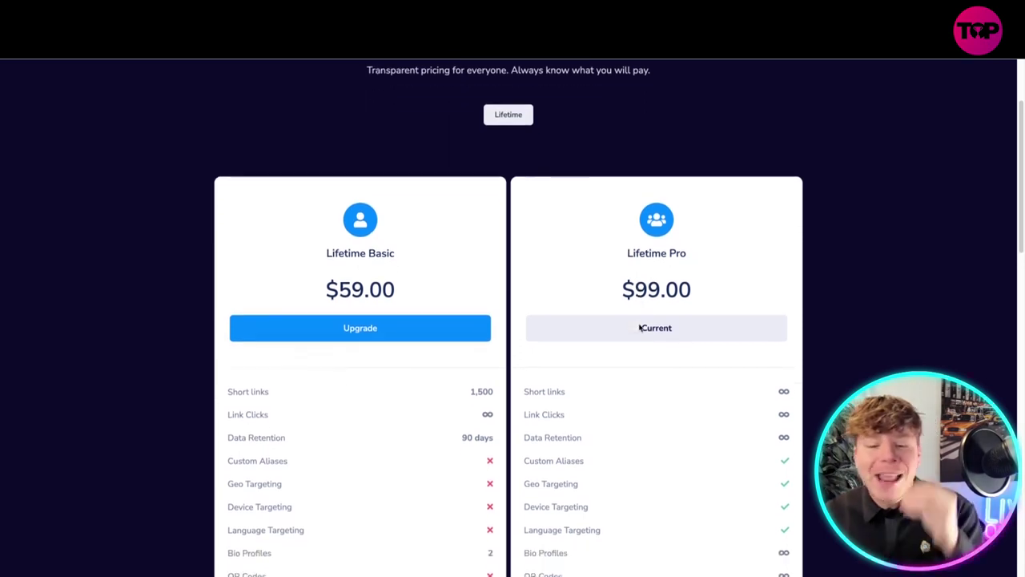
scroll(641, 327, down, 1)
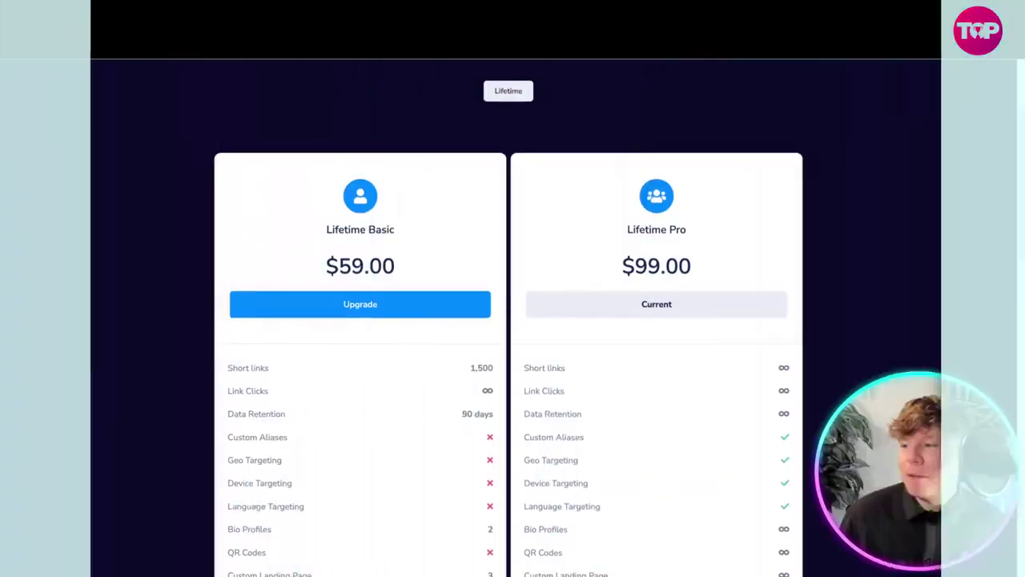